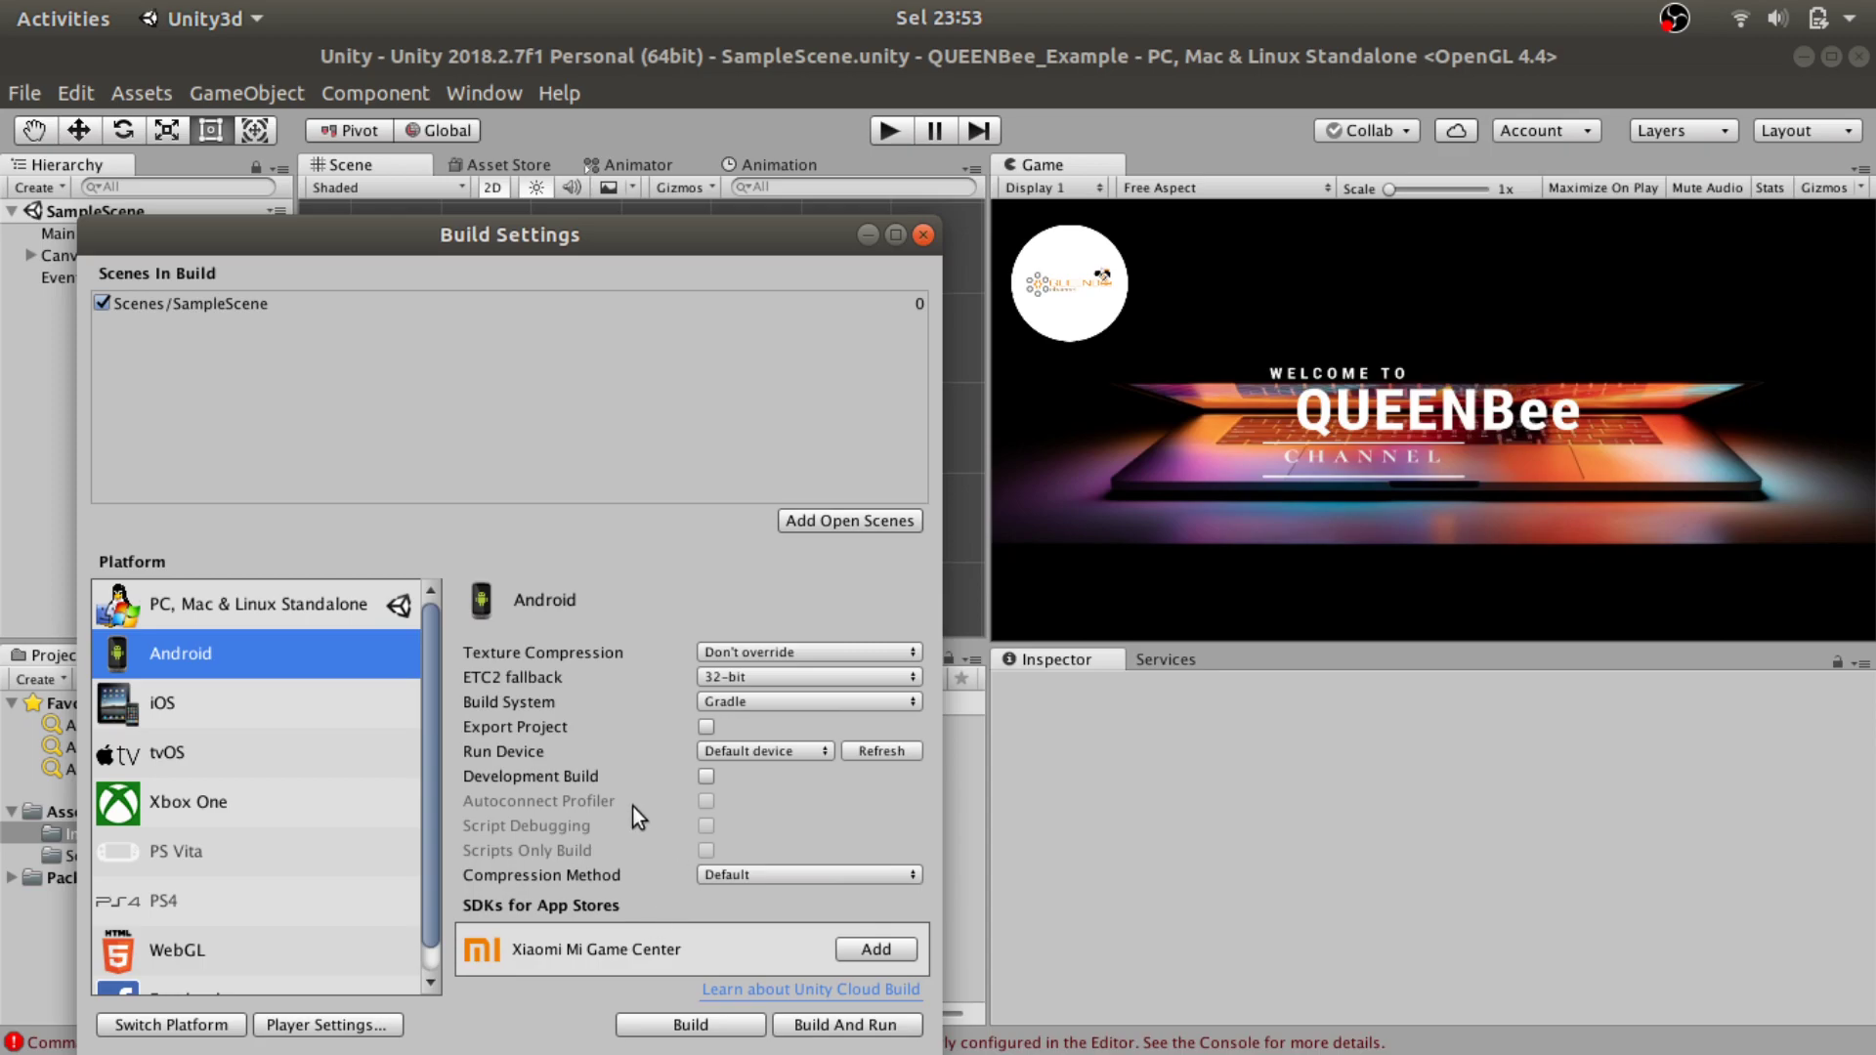
Set the Android build system to Internal and switch the project's platform to Android
click(757, 704)
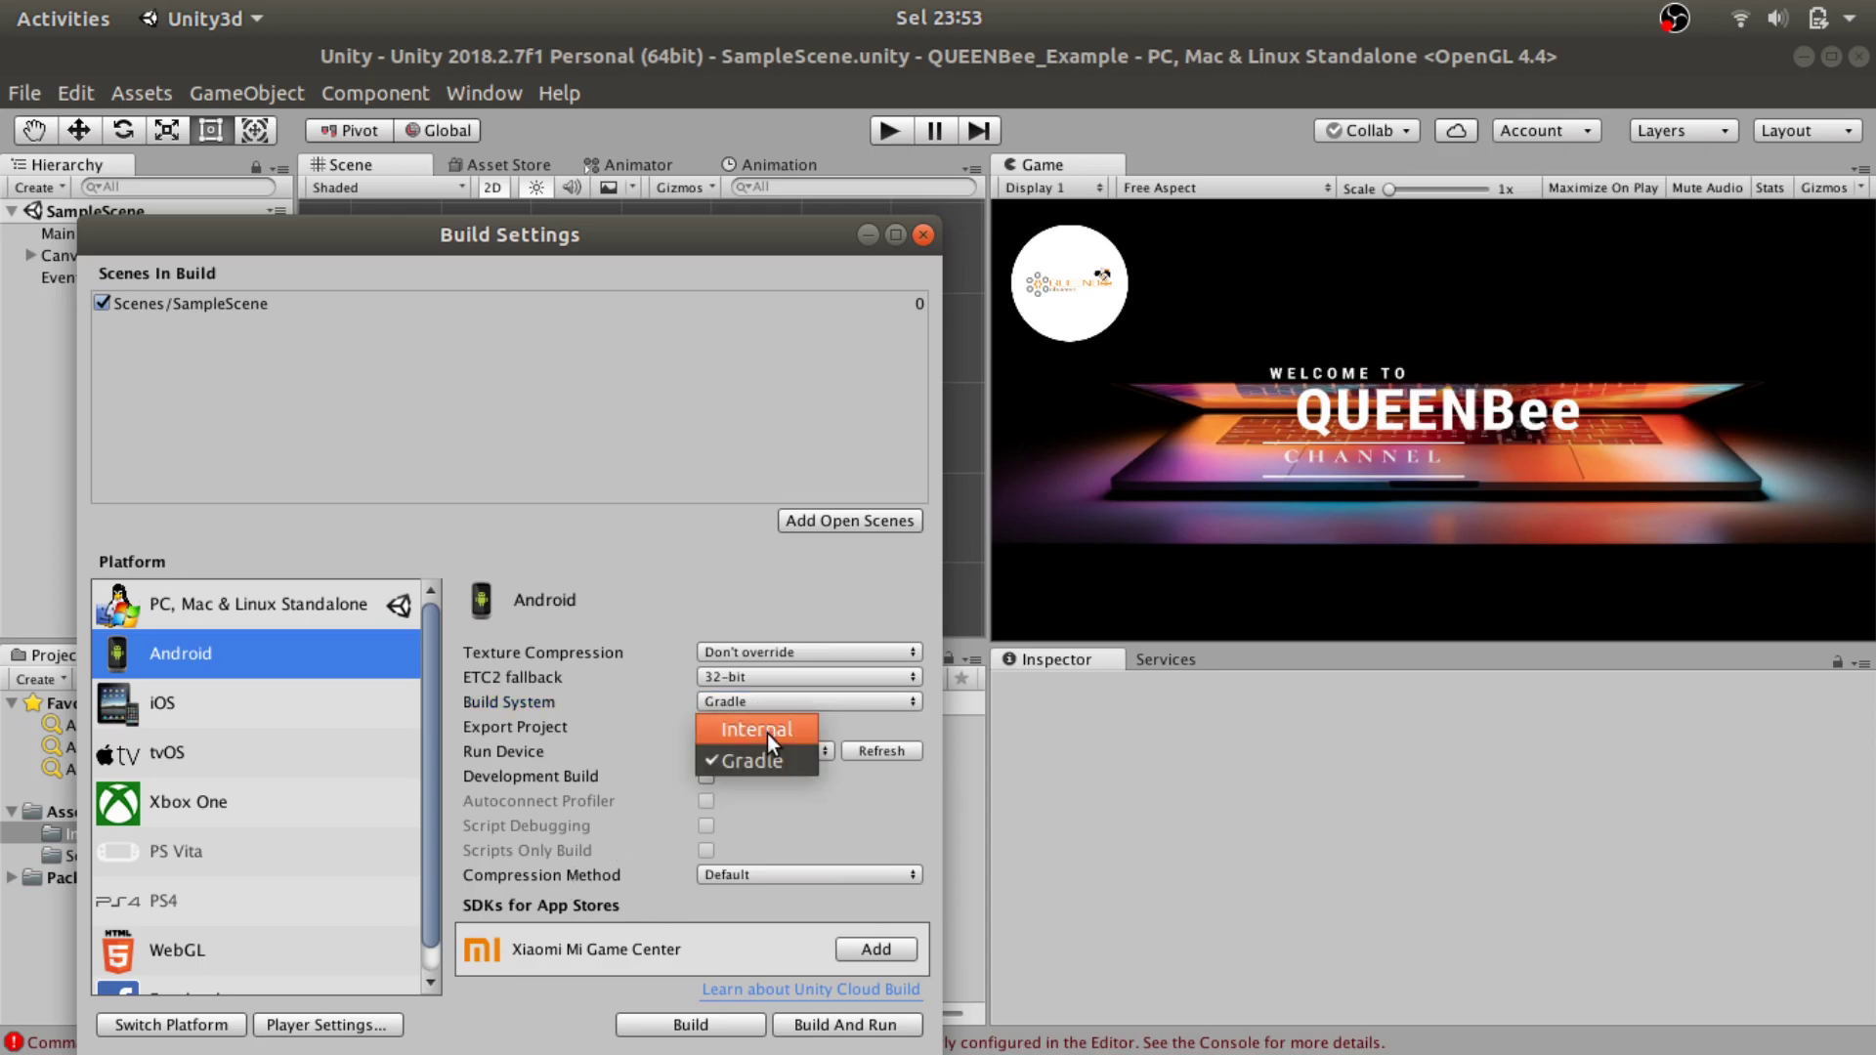
click(762, 735)
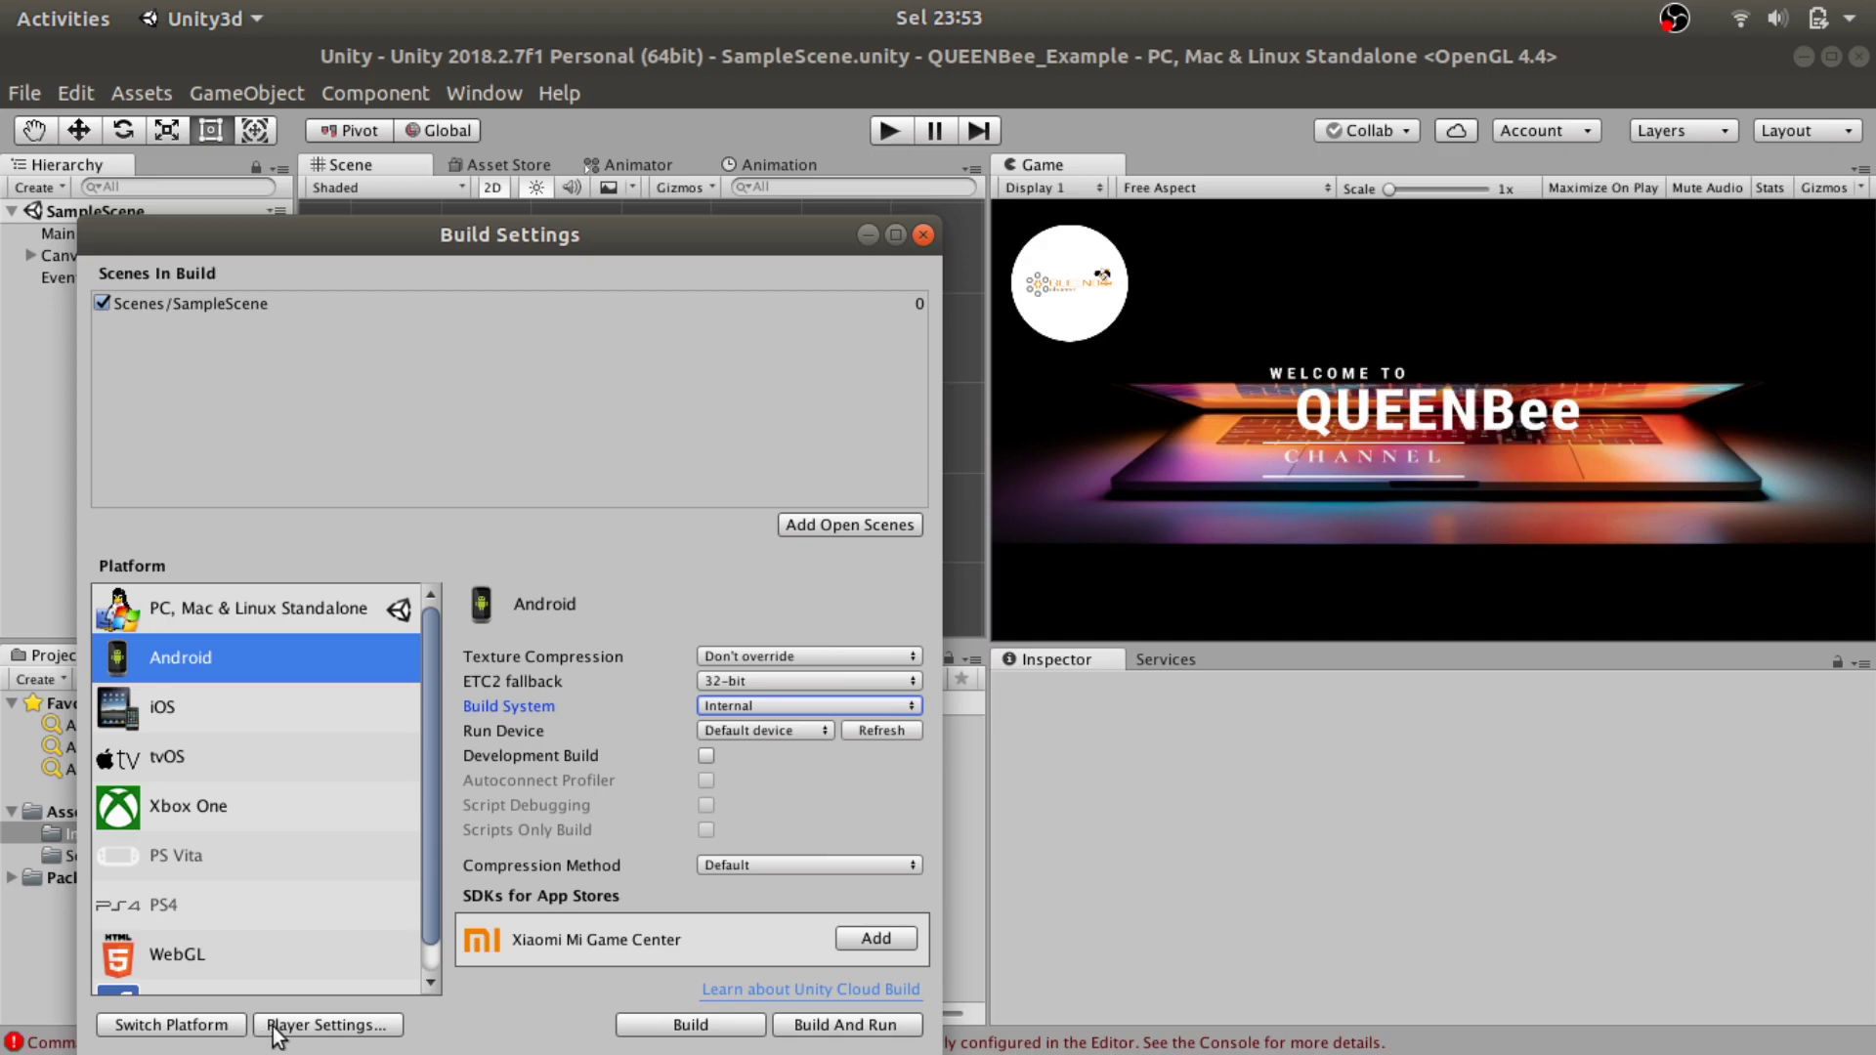
click(217, 1026)
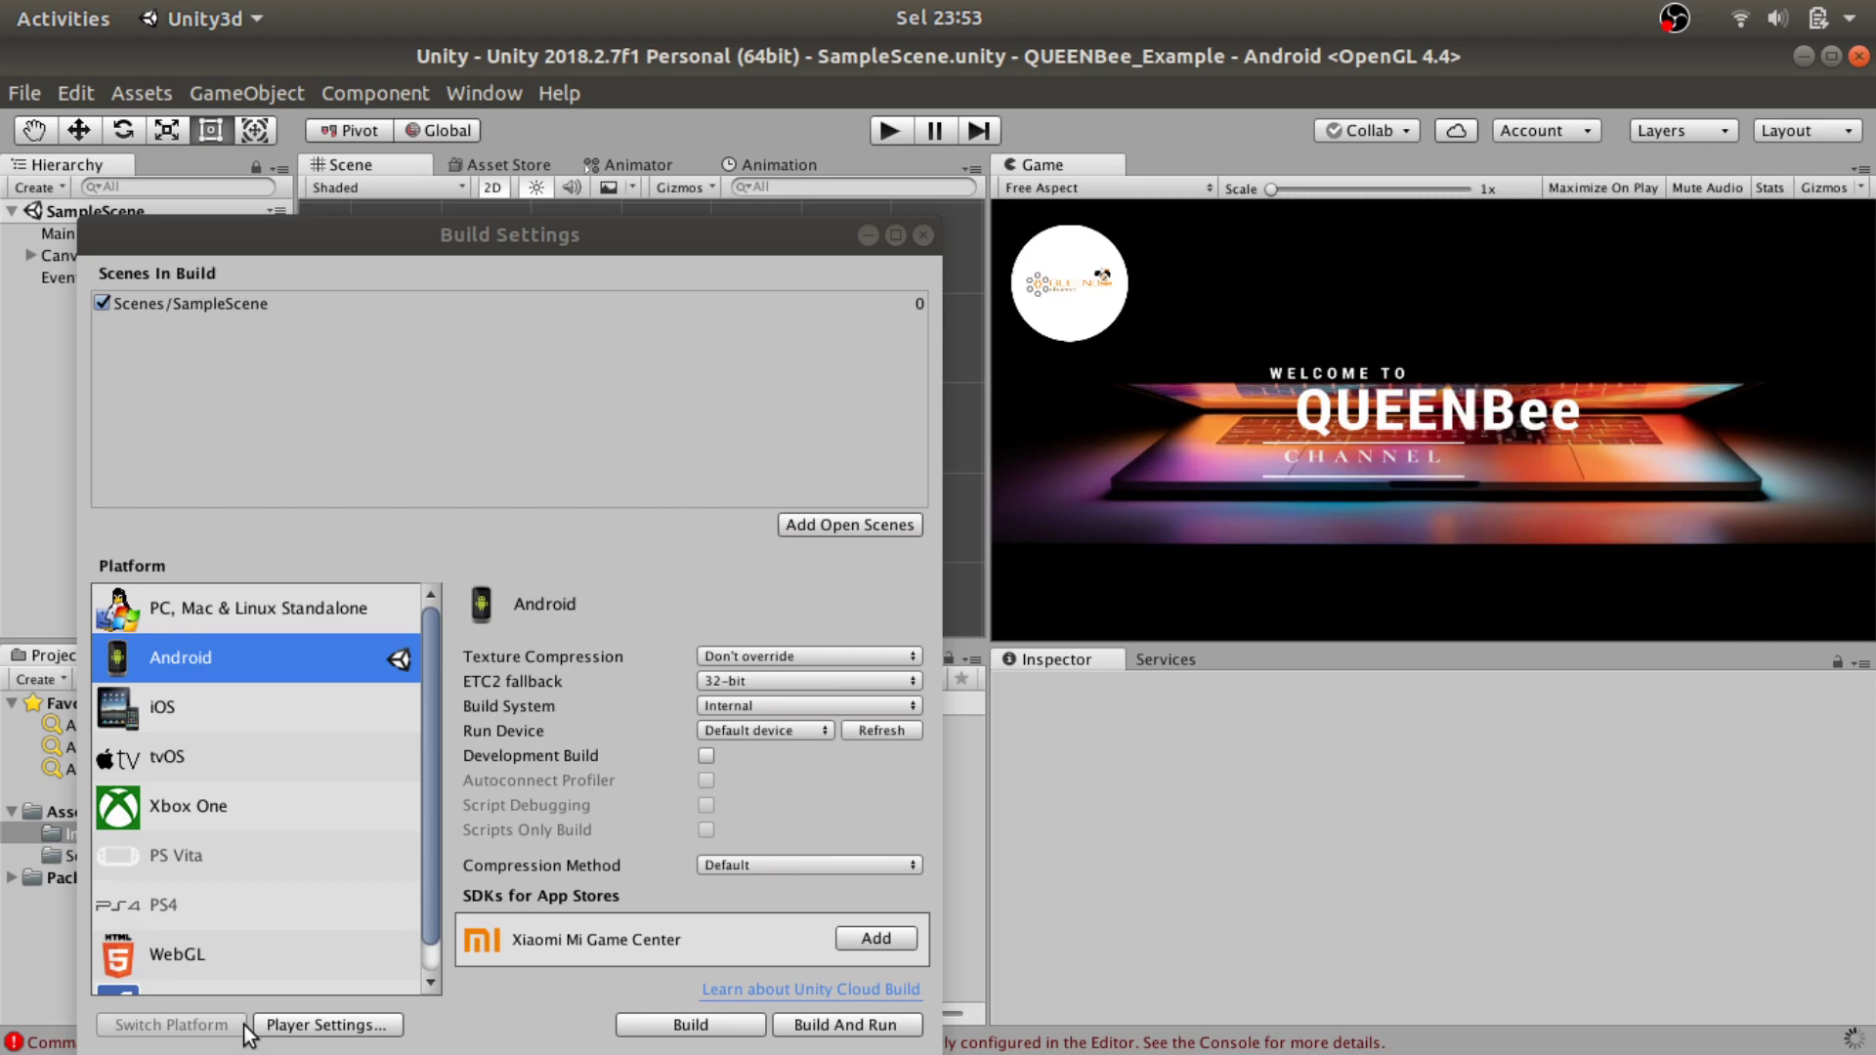
Open the player settings and set the company name to QUEENBee
click(335, 1022)
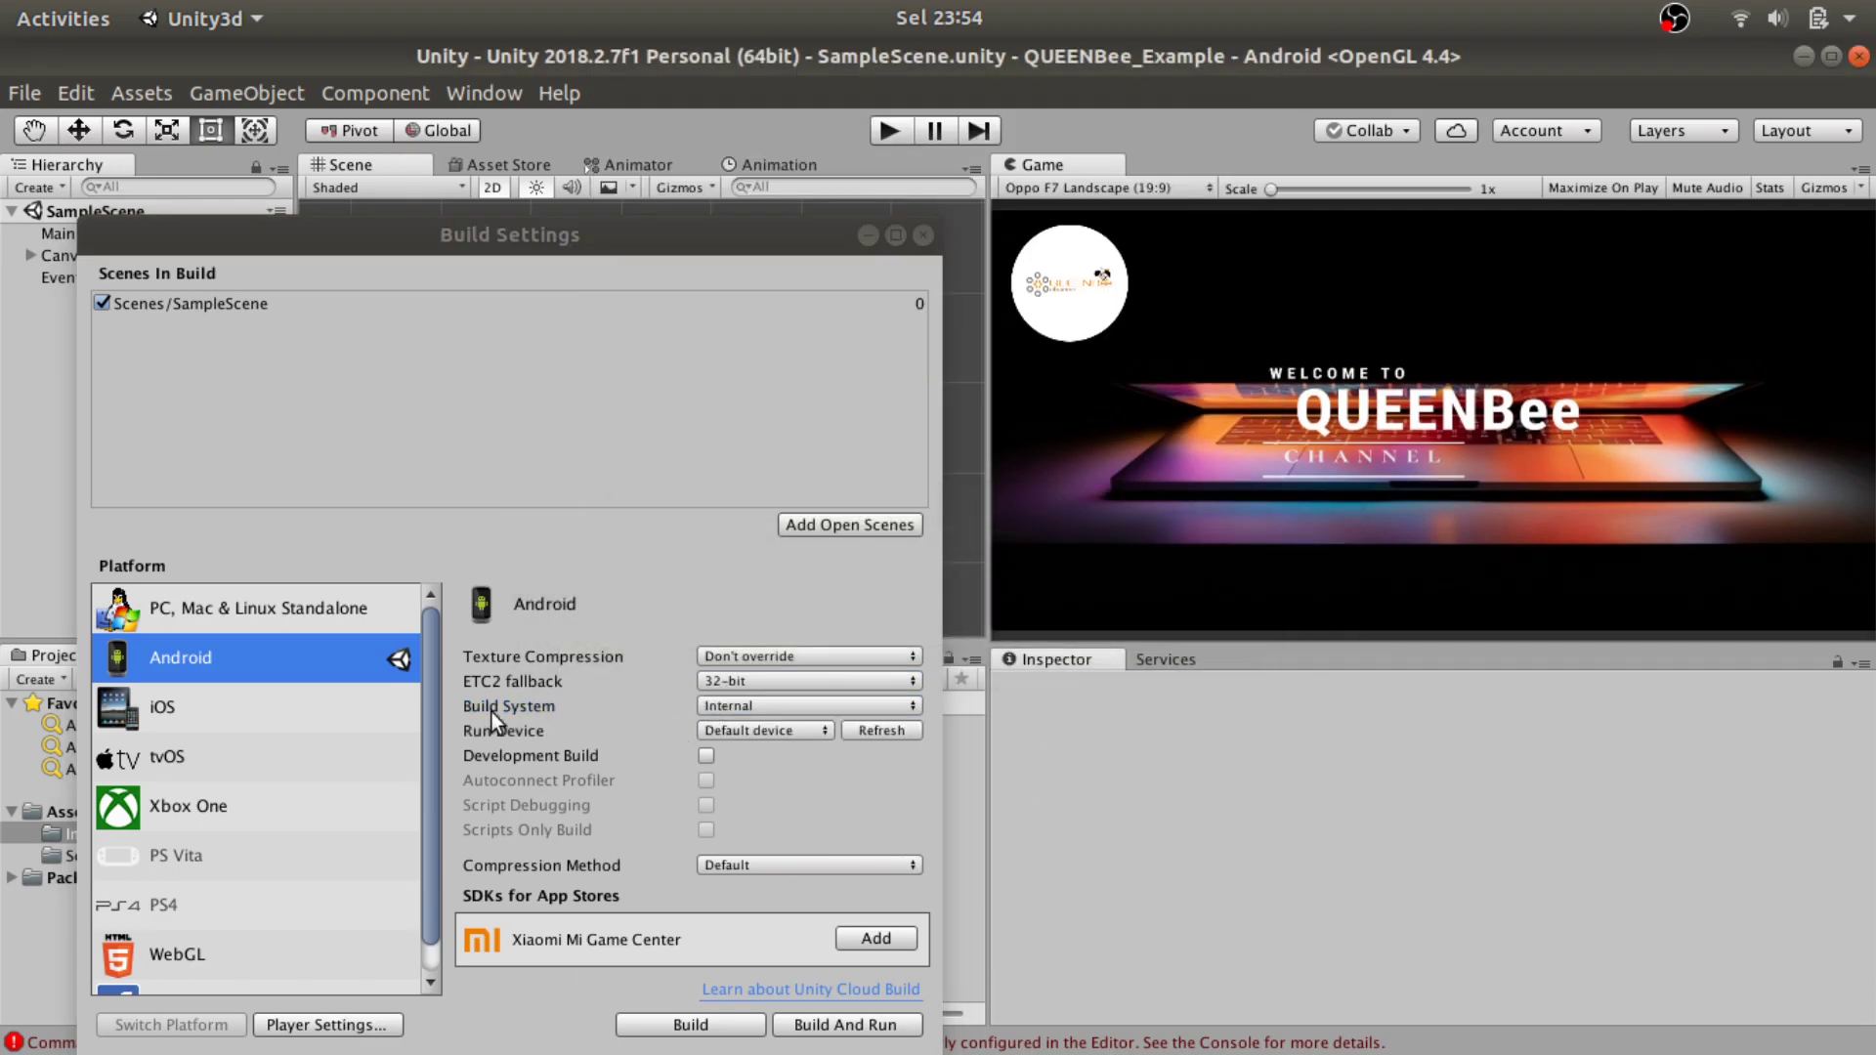
click(344, 1025)
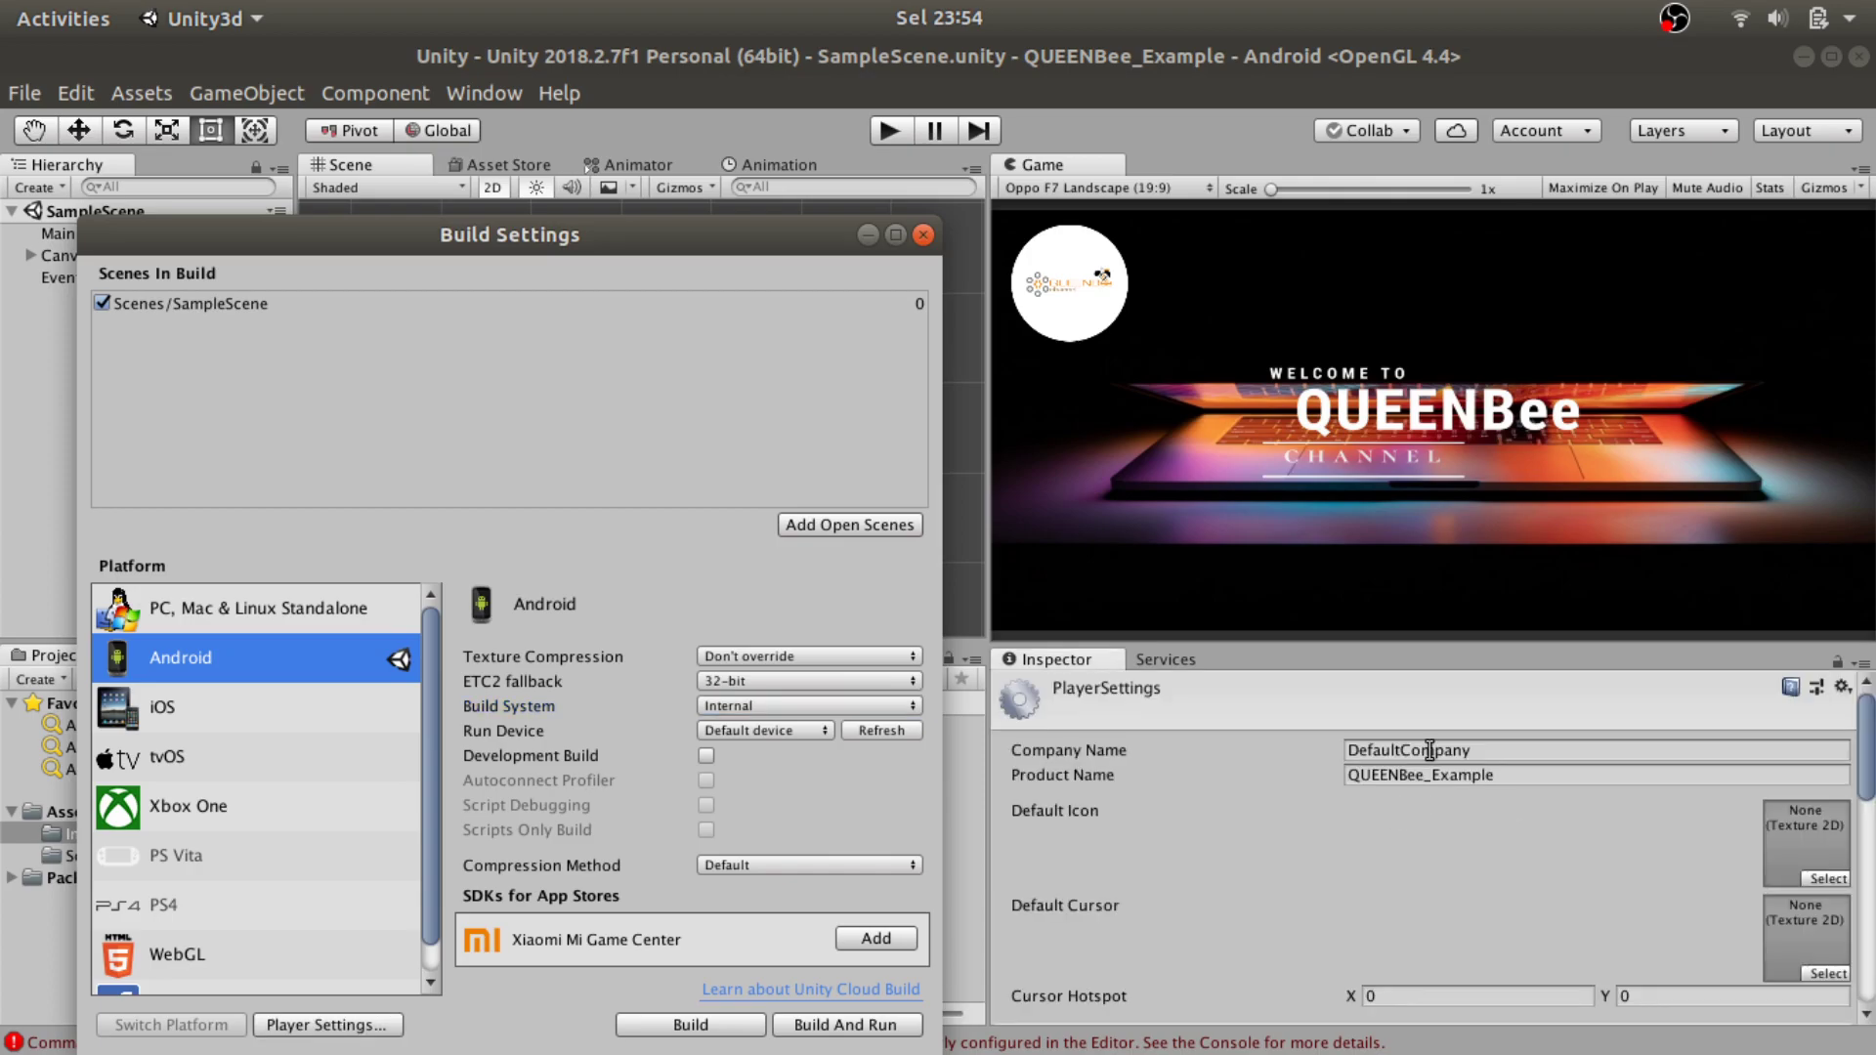
click(1491, 749)
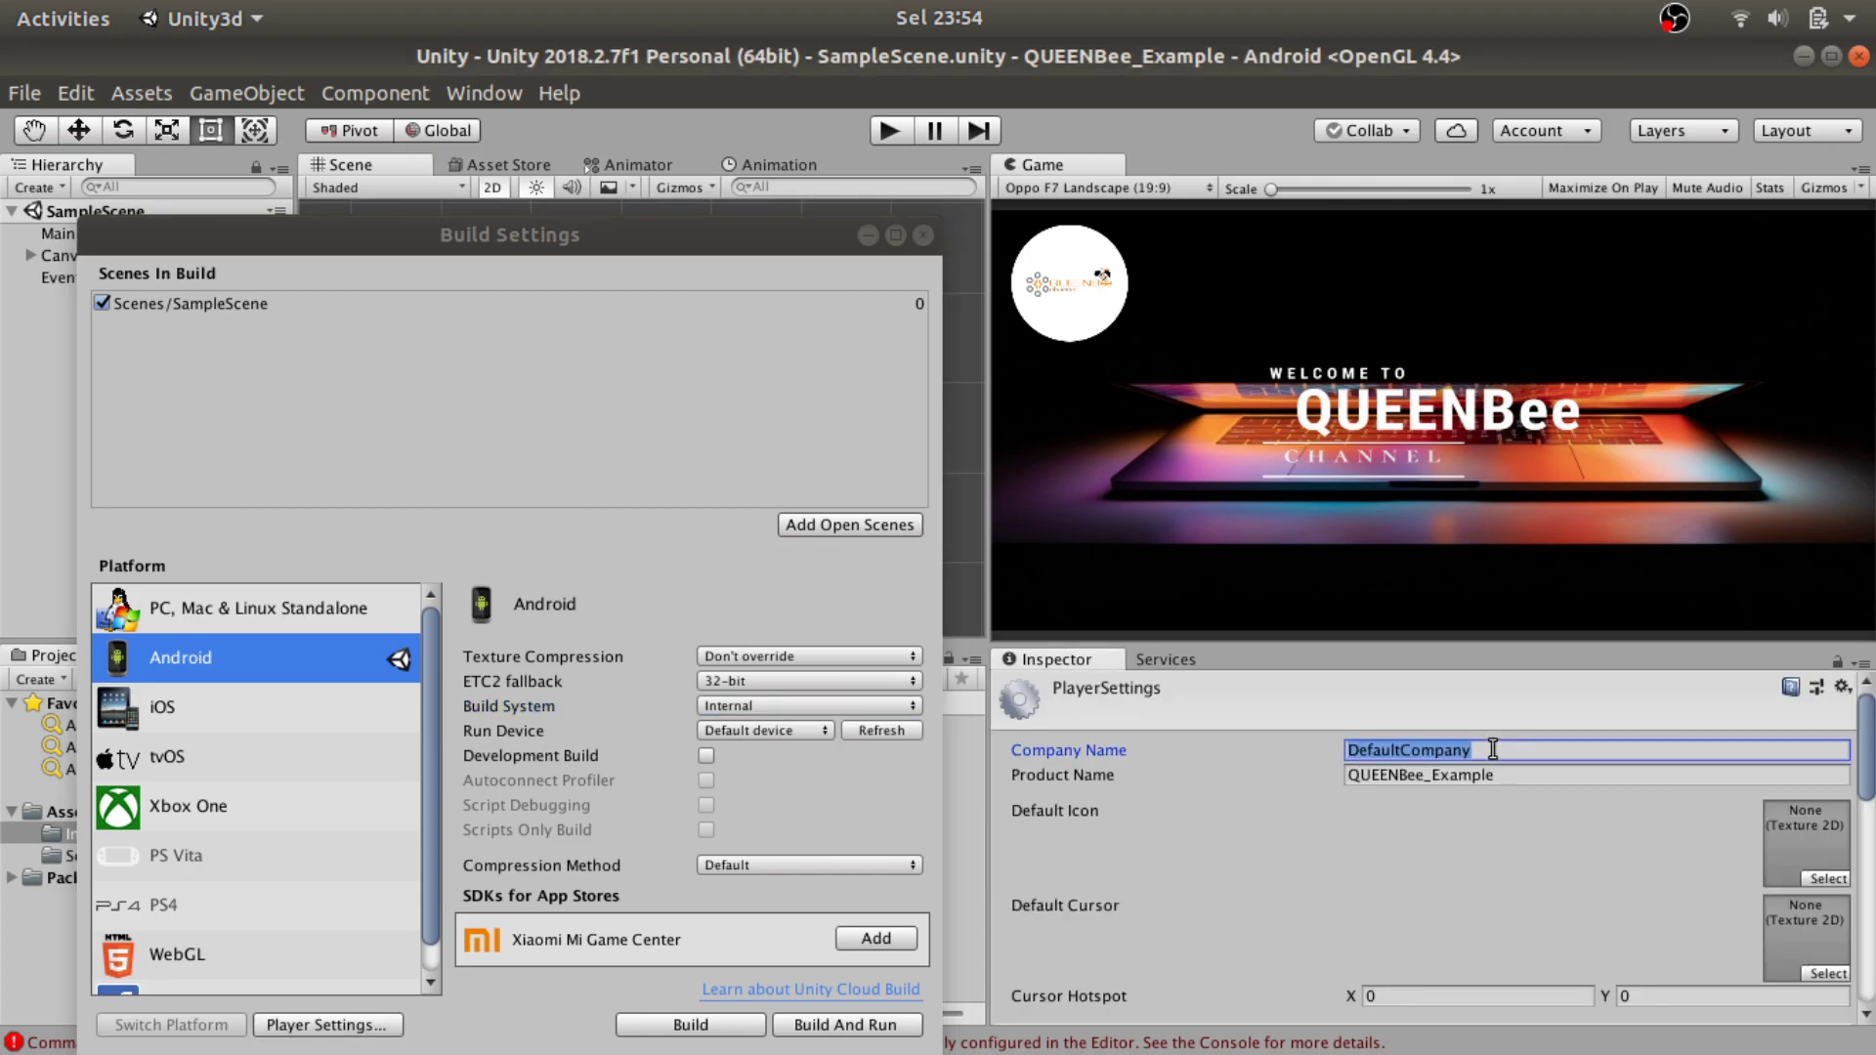
text(QUEE)
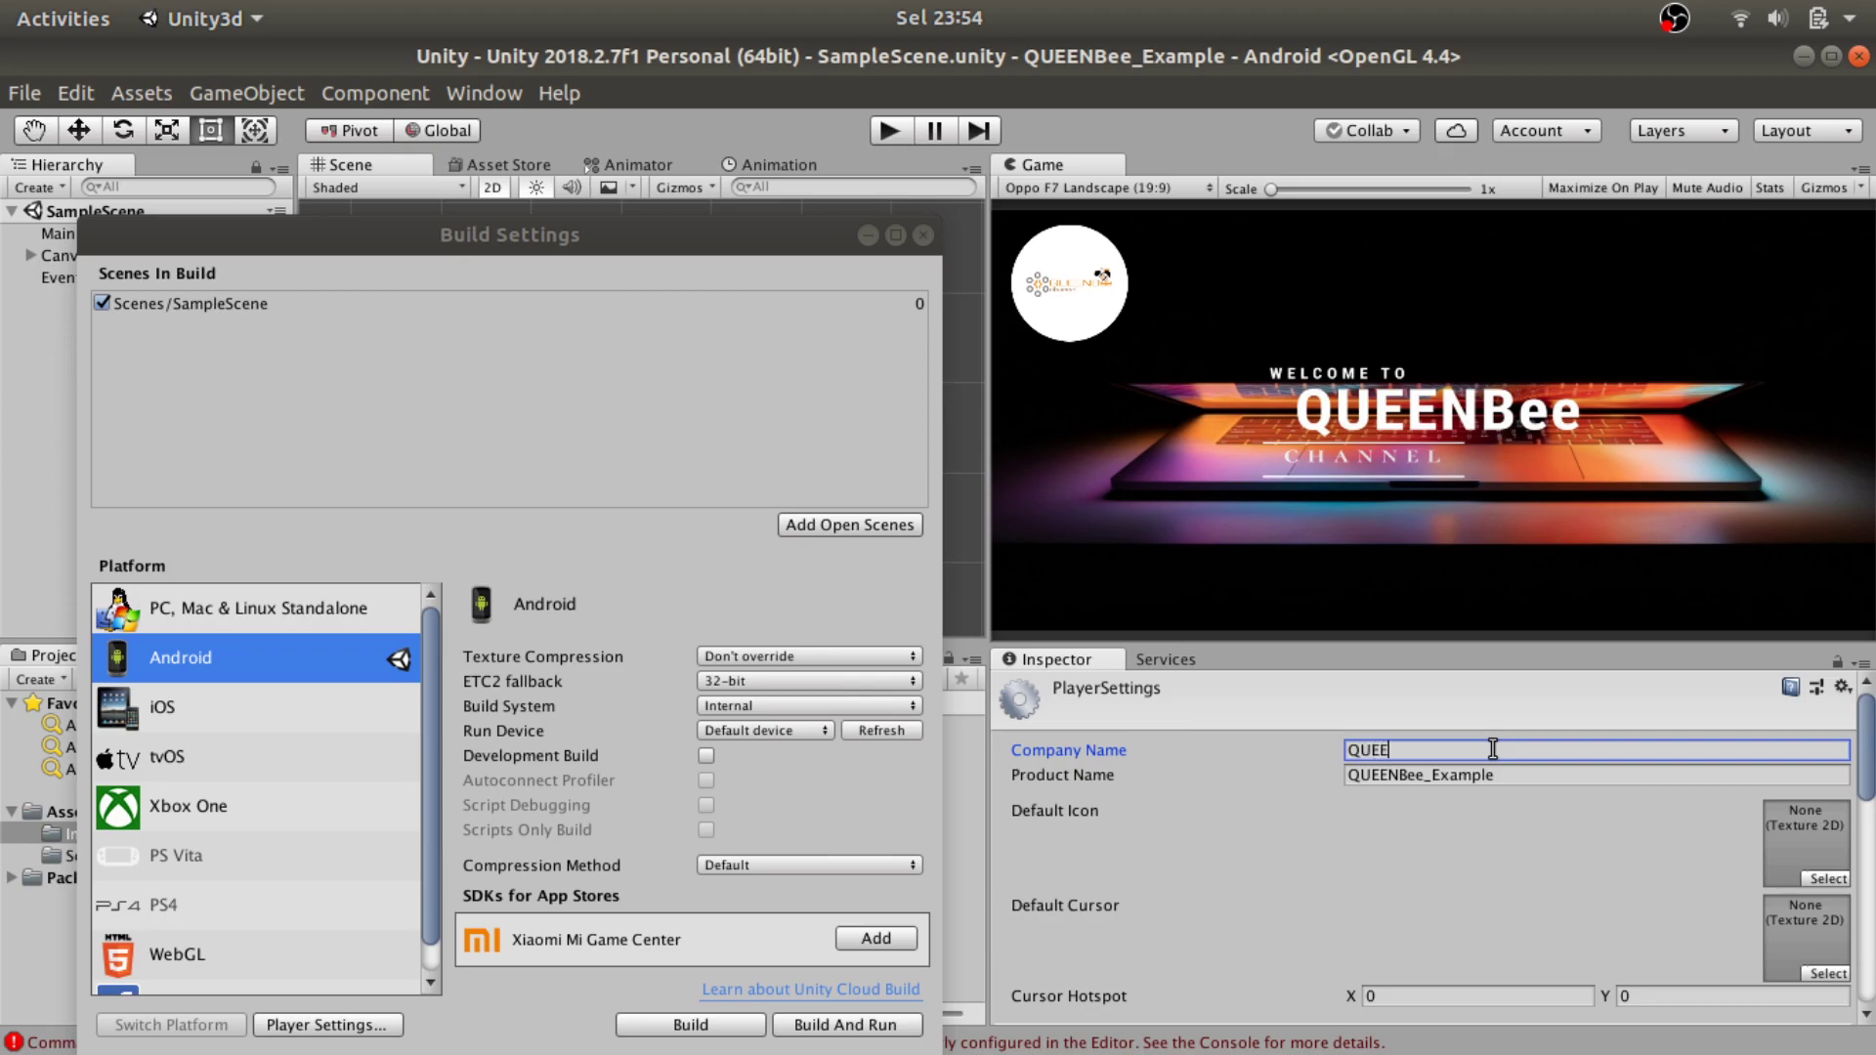
text(NBee)
Set the Android package name to com.QUEENBee.QUEENBee_Example in the player's Other Settings
scroll(1621, 837, down, 8)
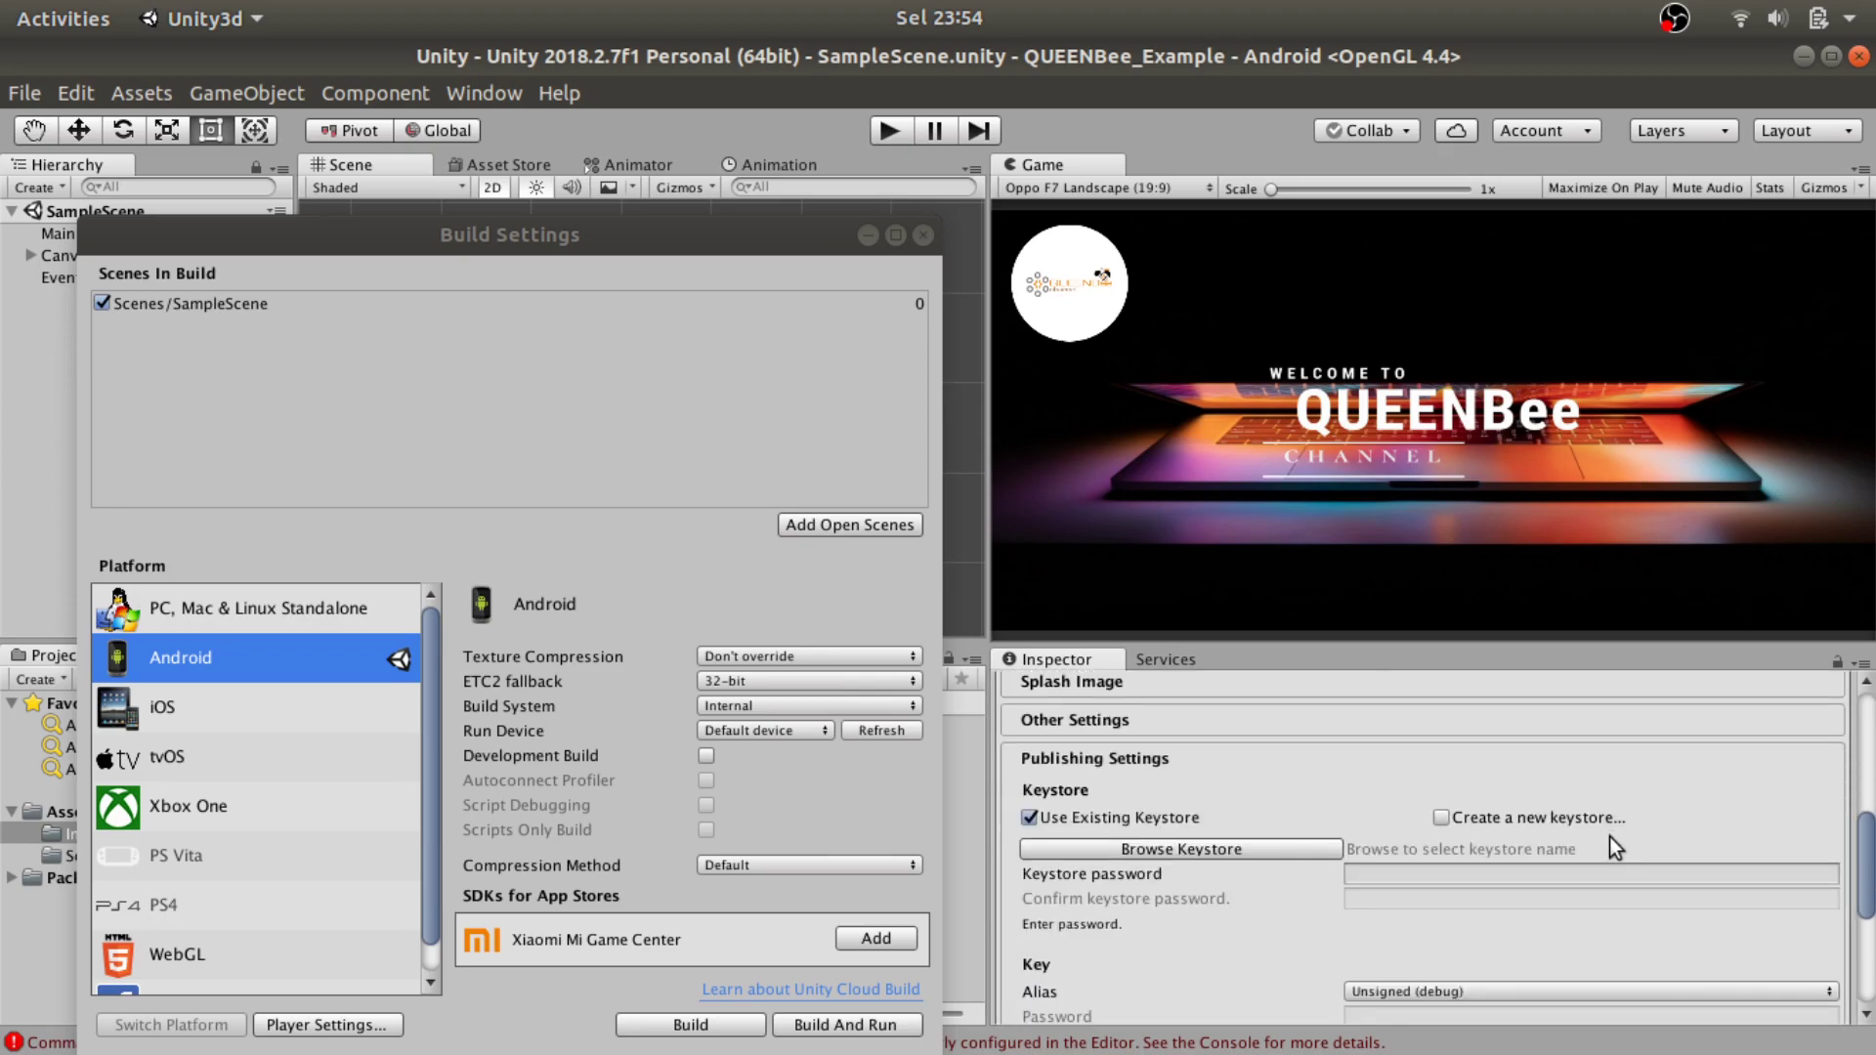
scroll(1564, 840, up, 6)
scroll(1426, 878, down, 3)
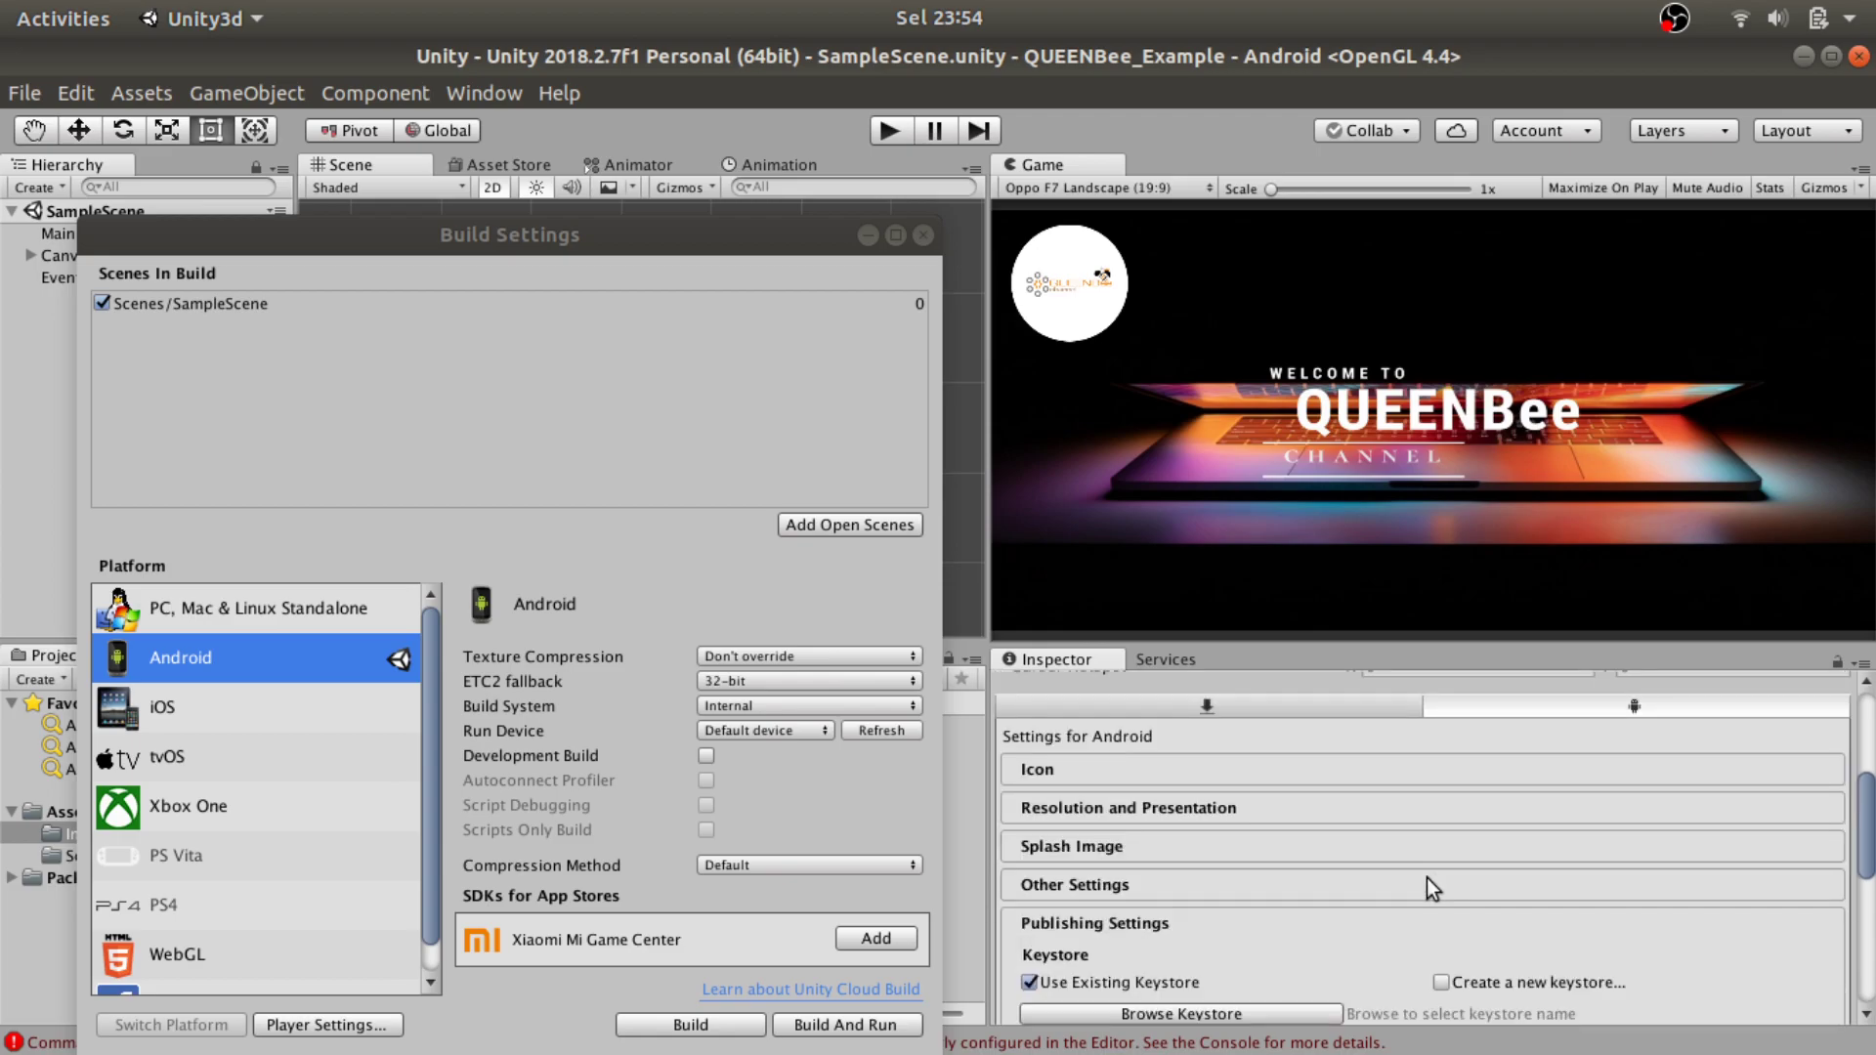
click(1249, 893)
scroll(1401, 894, down, 3)
scroll(1402, 893, down, 3)
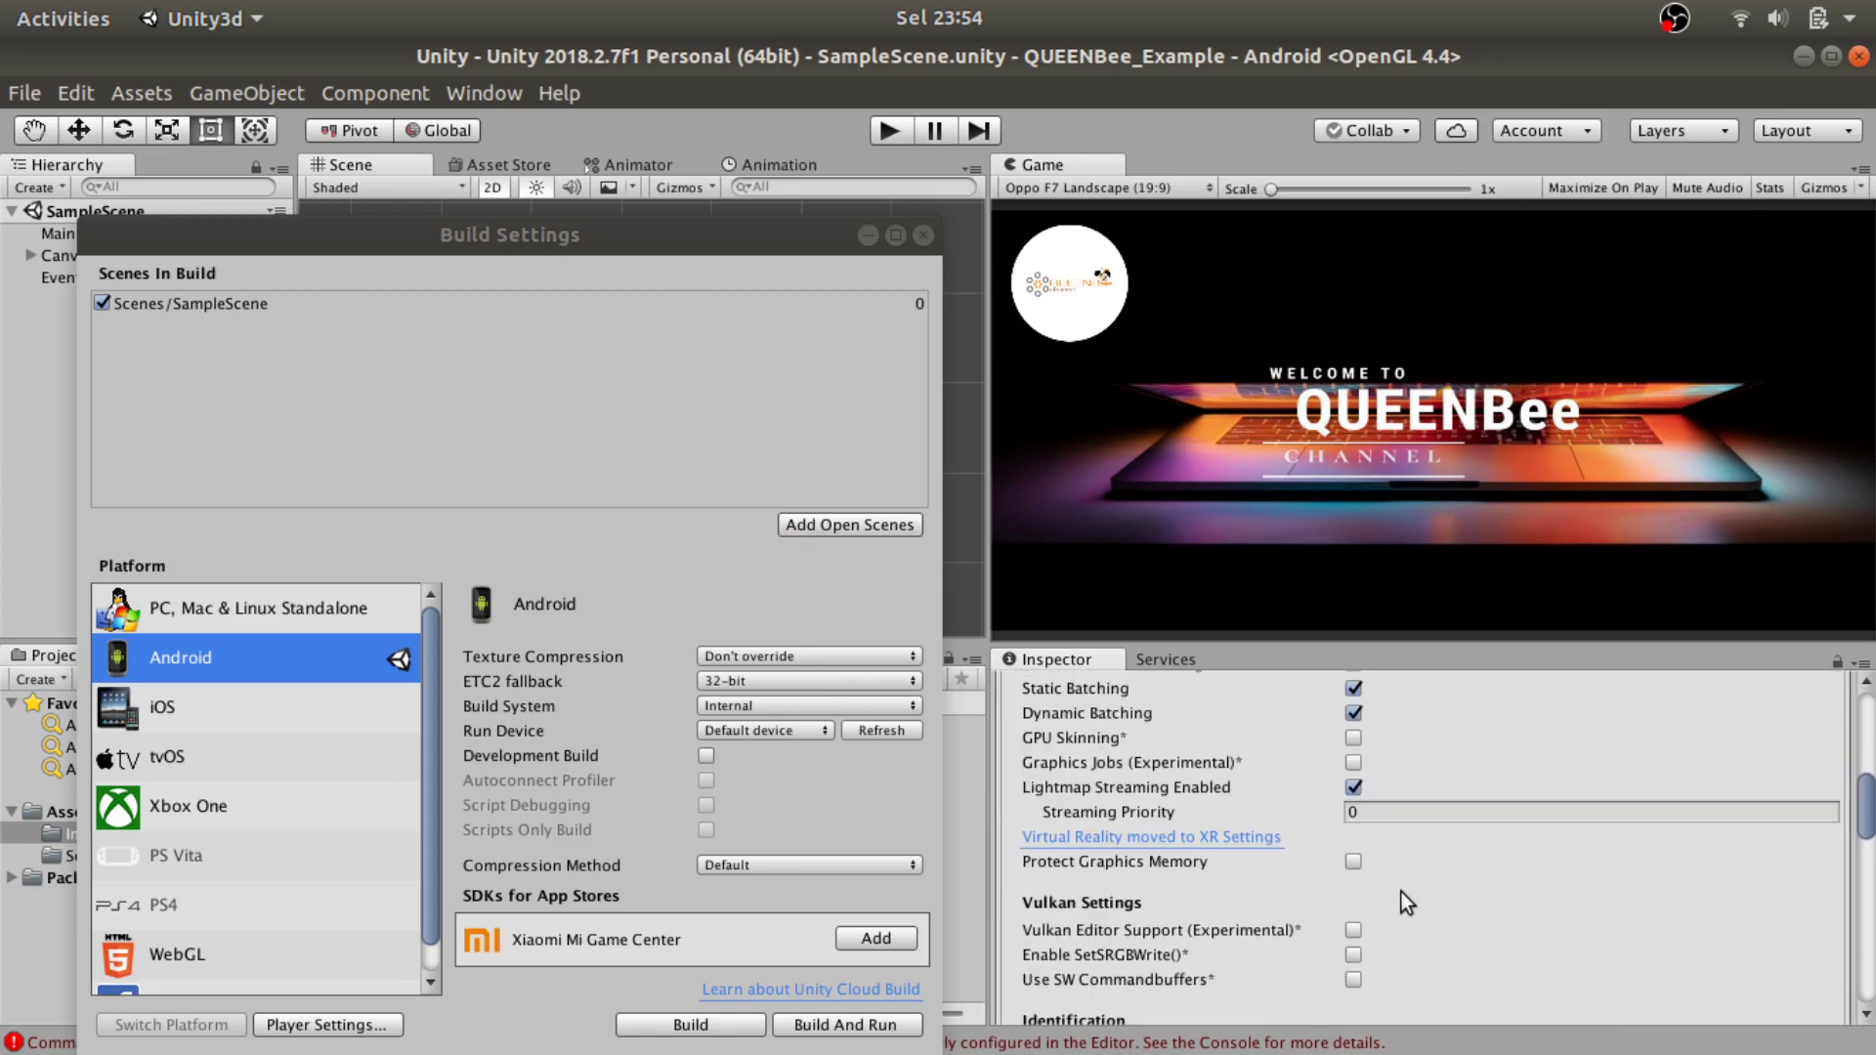
scroll(1401, 893, down, 4)
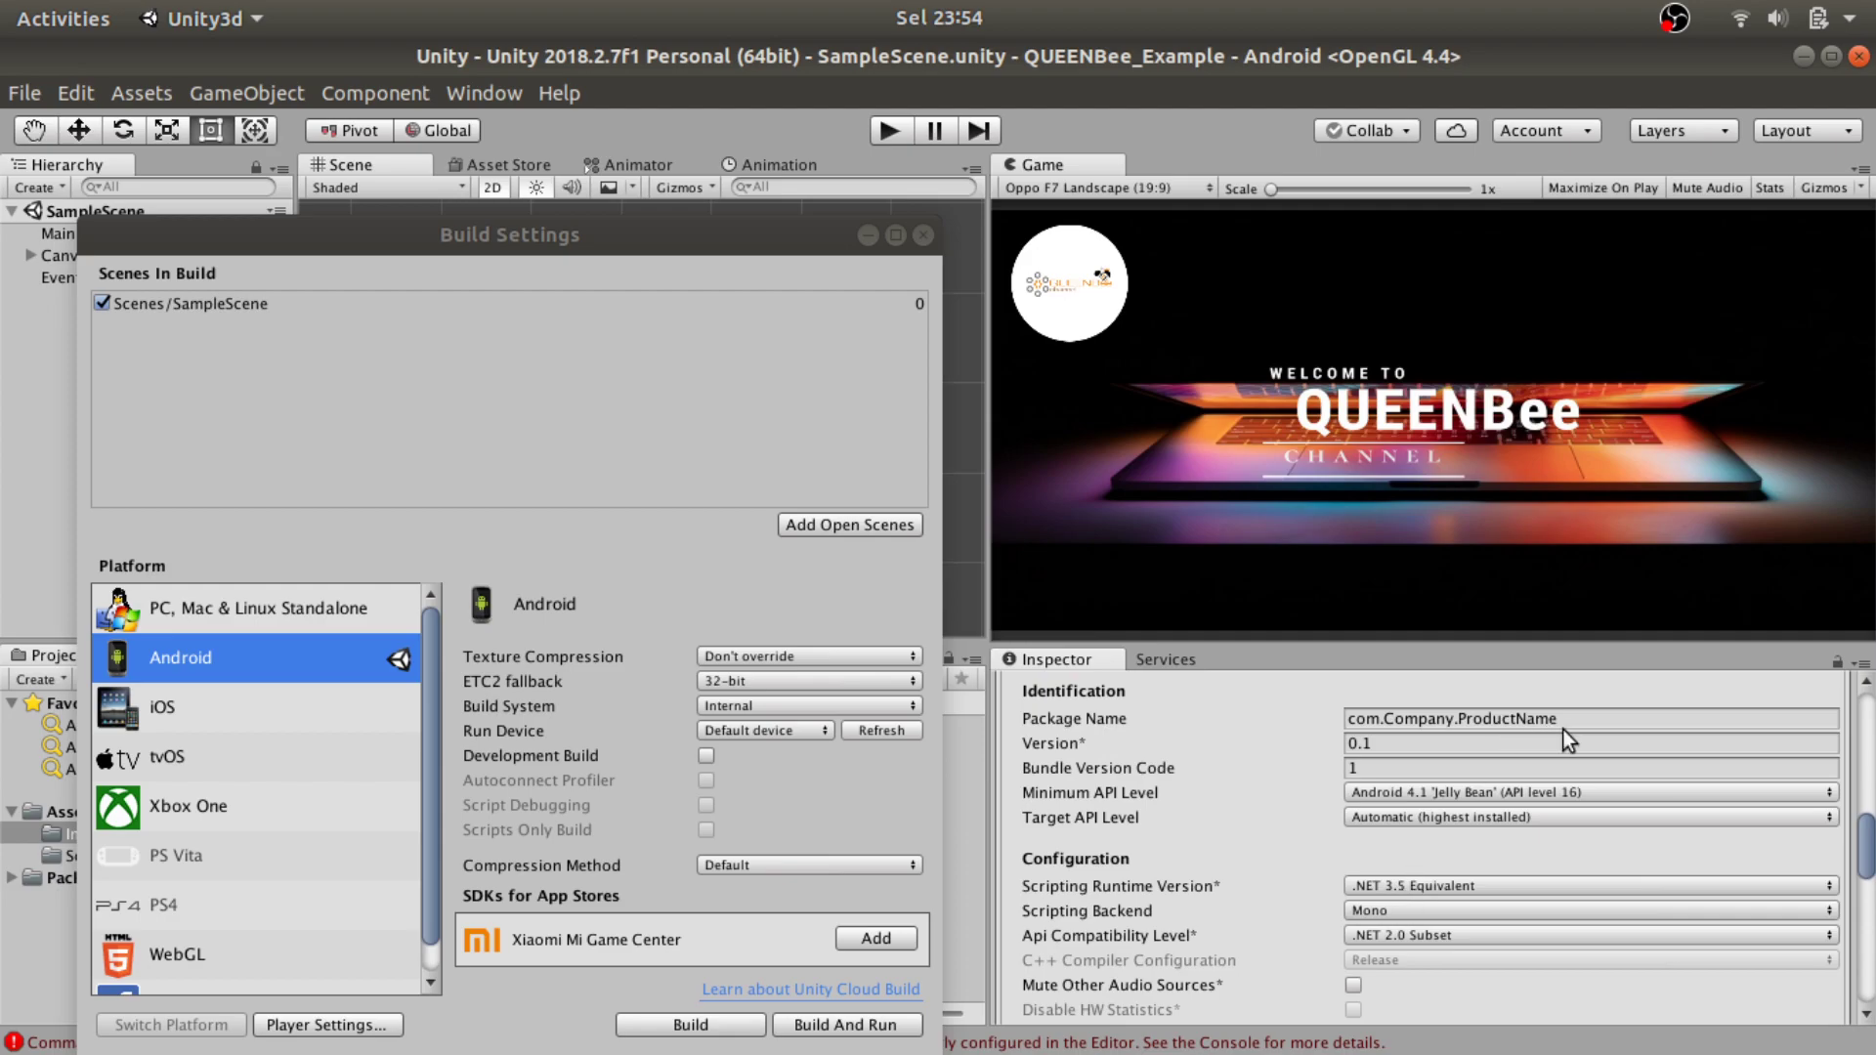
drag(1456, 718, 1399, 717)
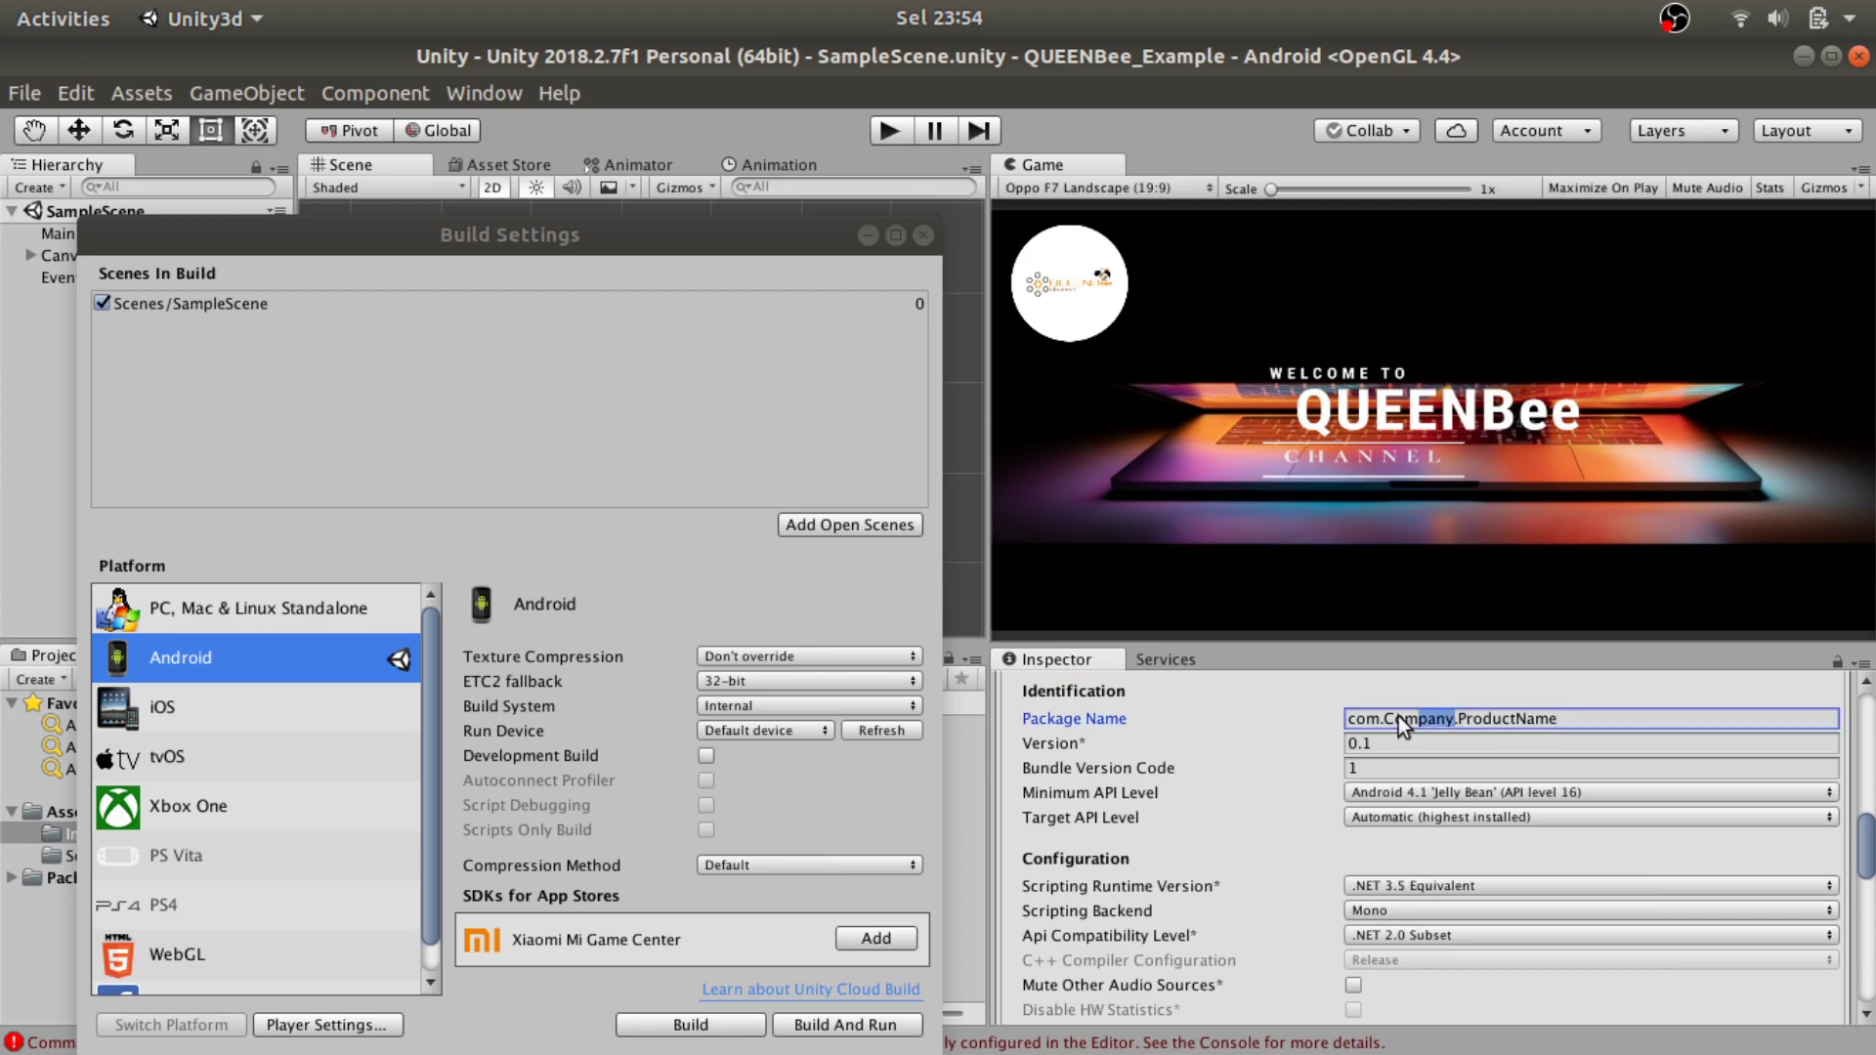
text(QUeen)
key(BackSpace)
key(BackSpace)
key(BackSpace)
key(BackSpace)
text(UEENBee)
key(End)
key(ctrl+shift+Left)
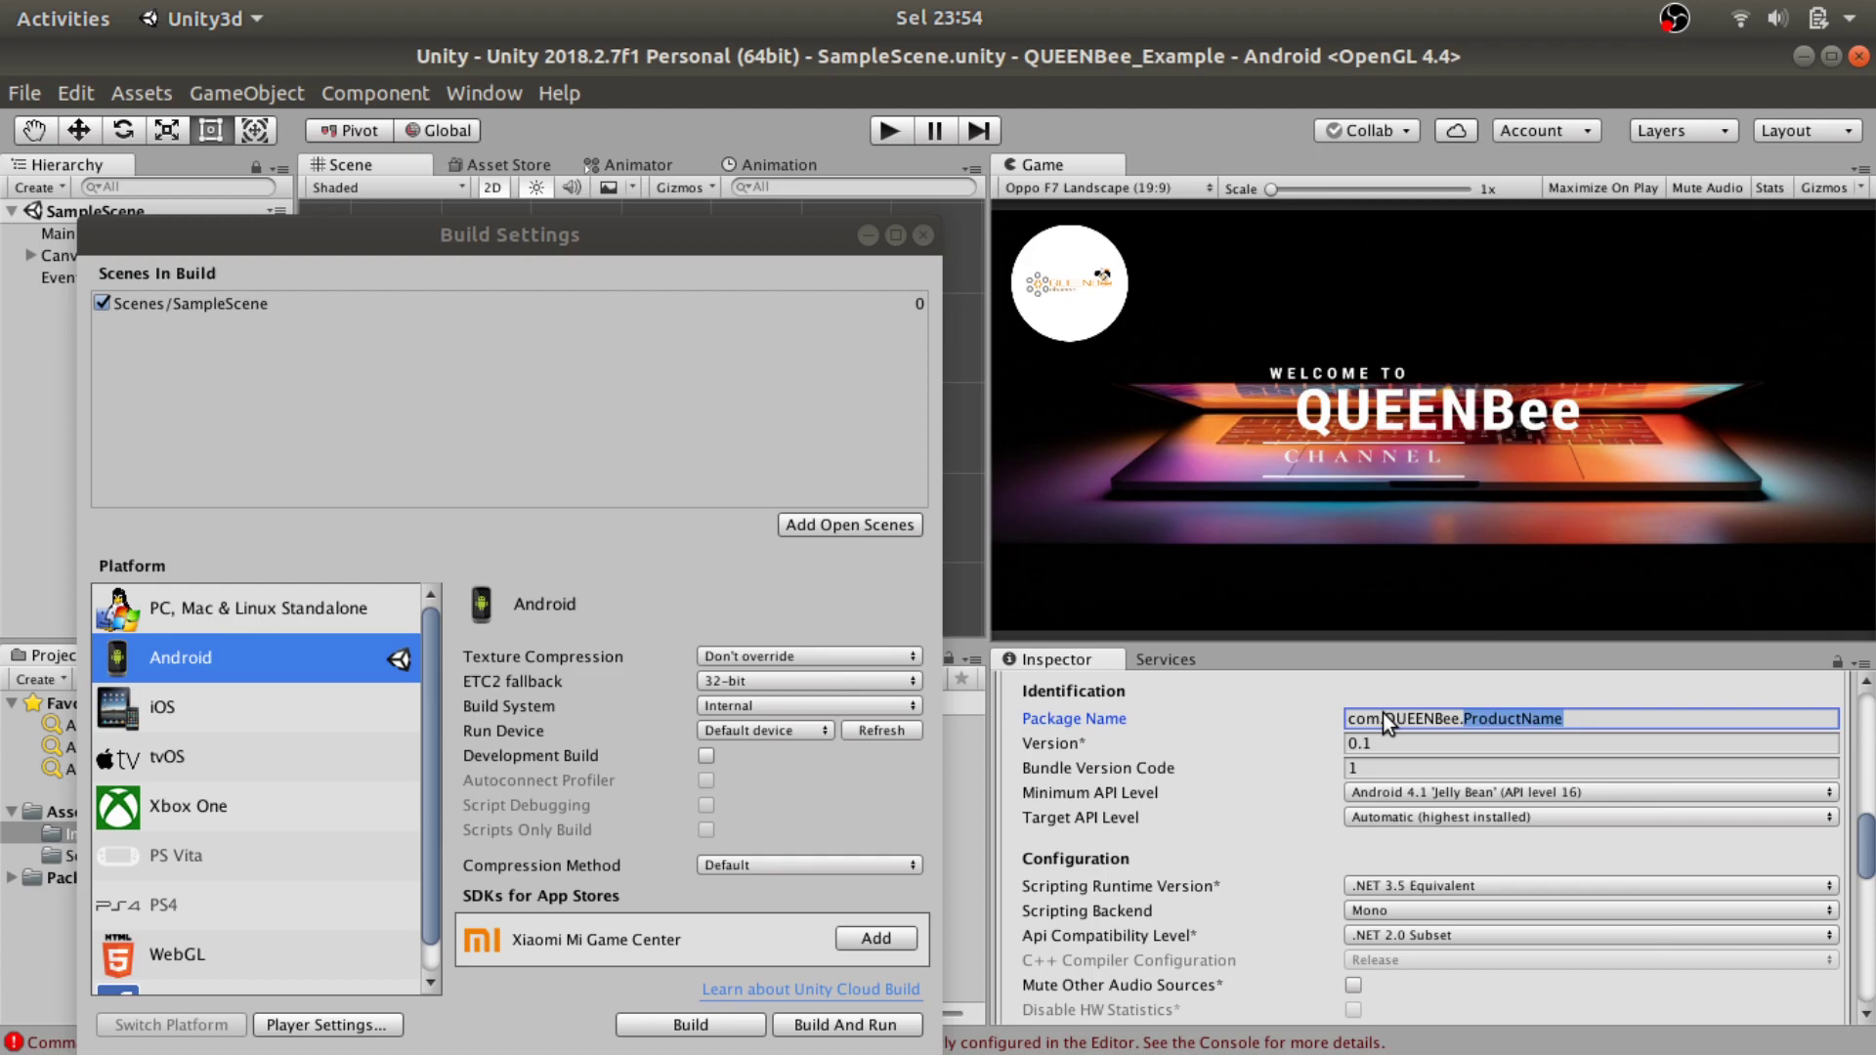
text(QUEENBee_Example)
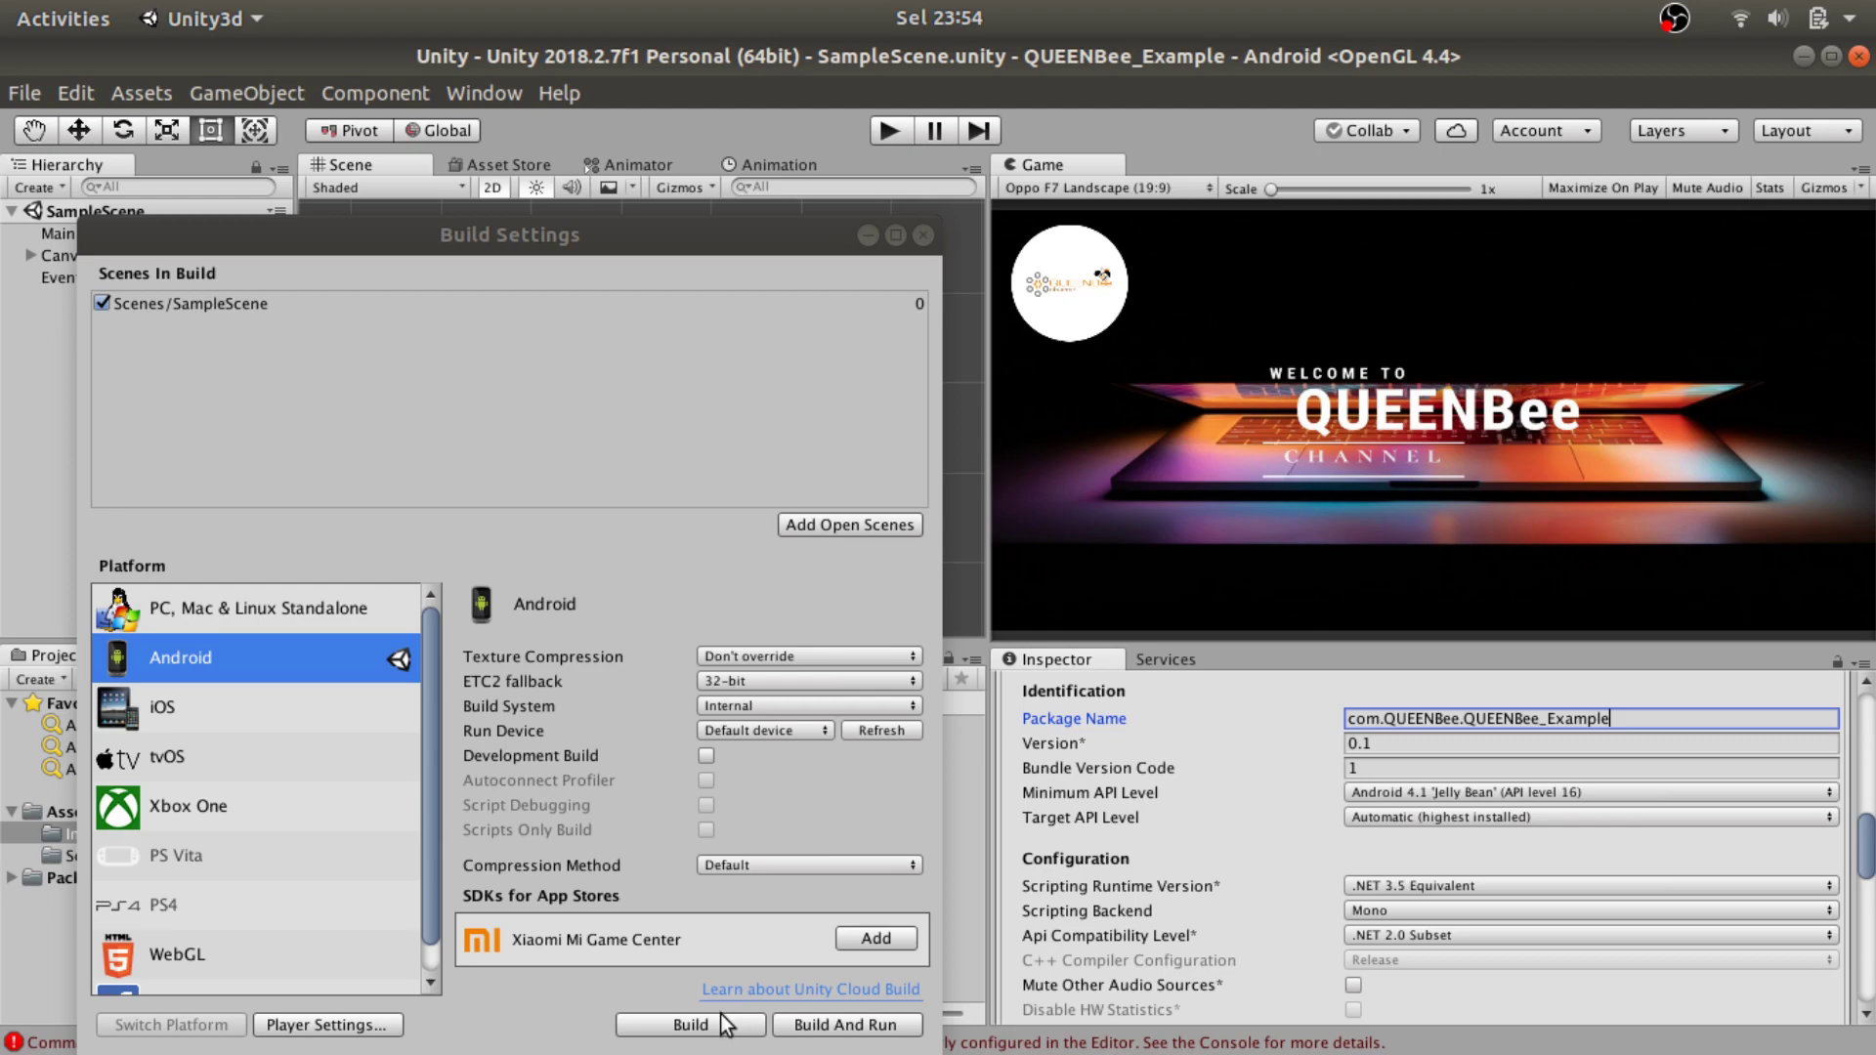
Review the remaining Android configuration options, including the write permission and target architectures
scroll(1190, 916, down, 15)
scroll(1190, 917, up, 12)
scroll(1393, 892, down, 3)
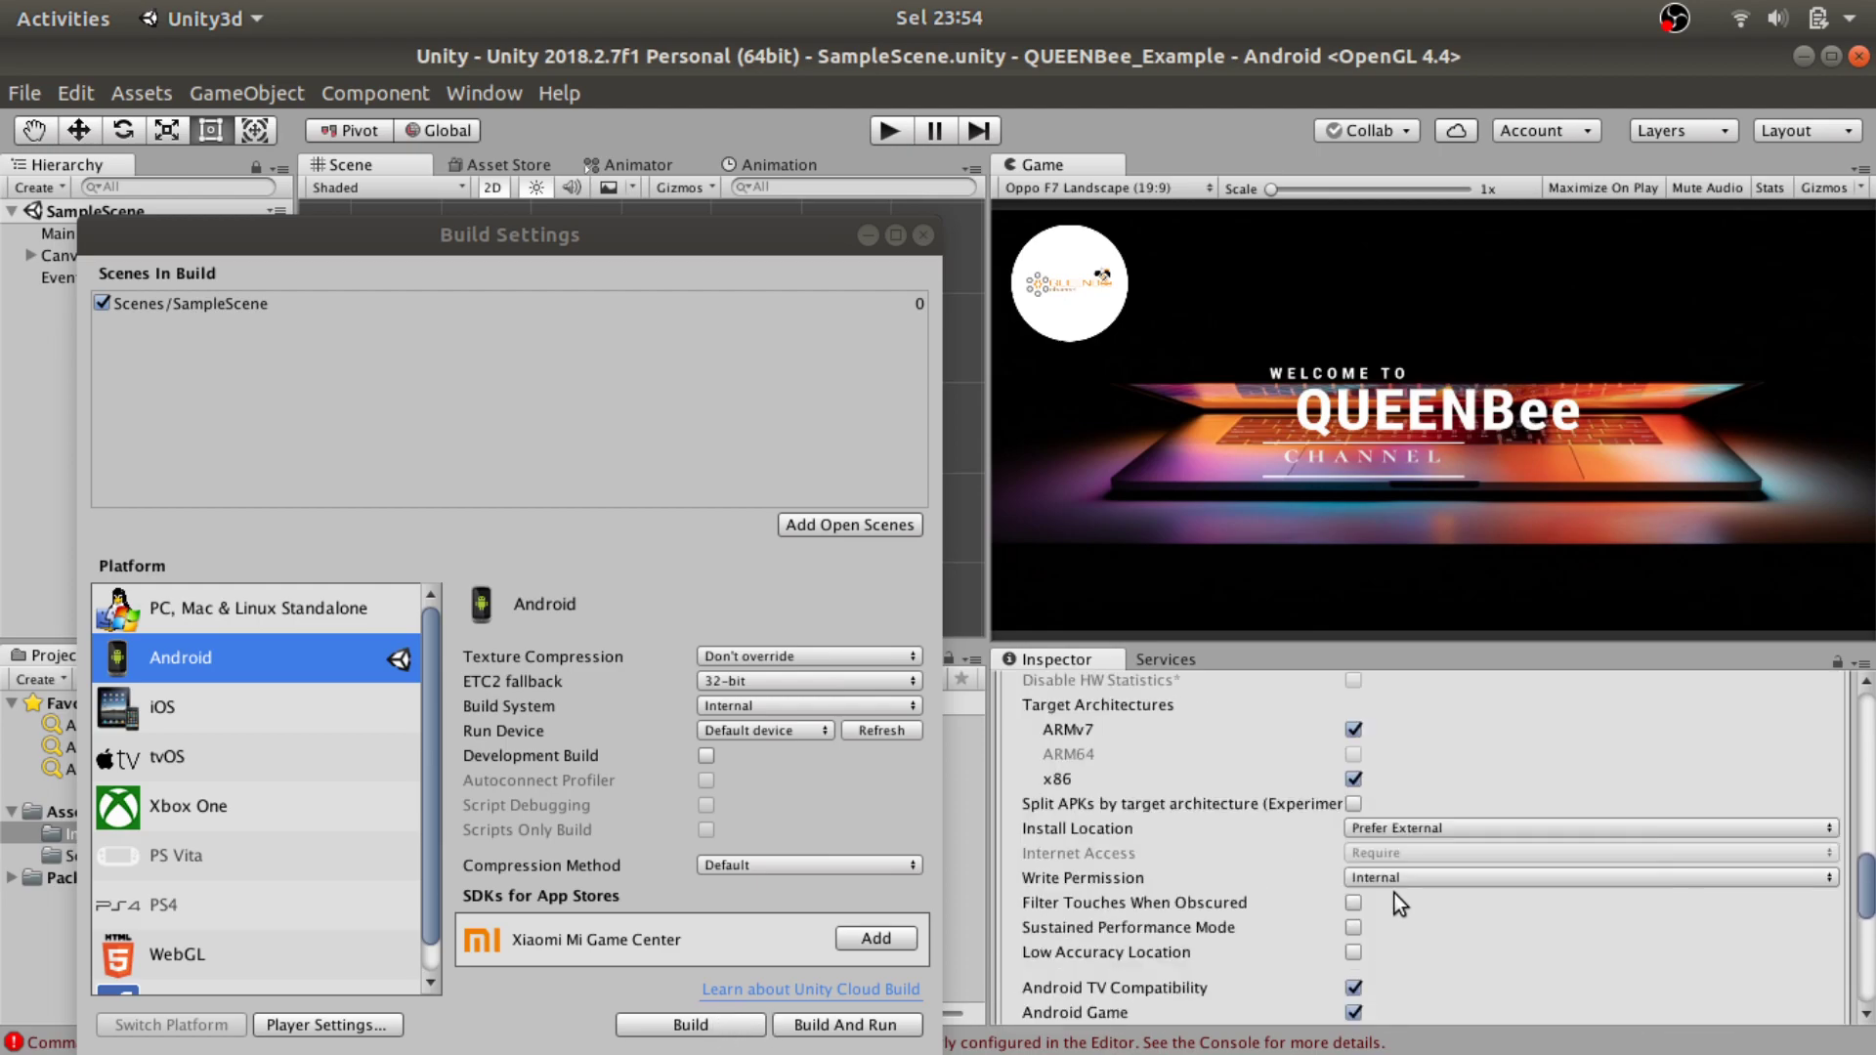
click(1474, 879)
click(1474, 883)
scroll(1466, 882, down, 12)
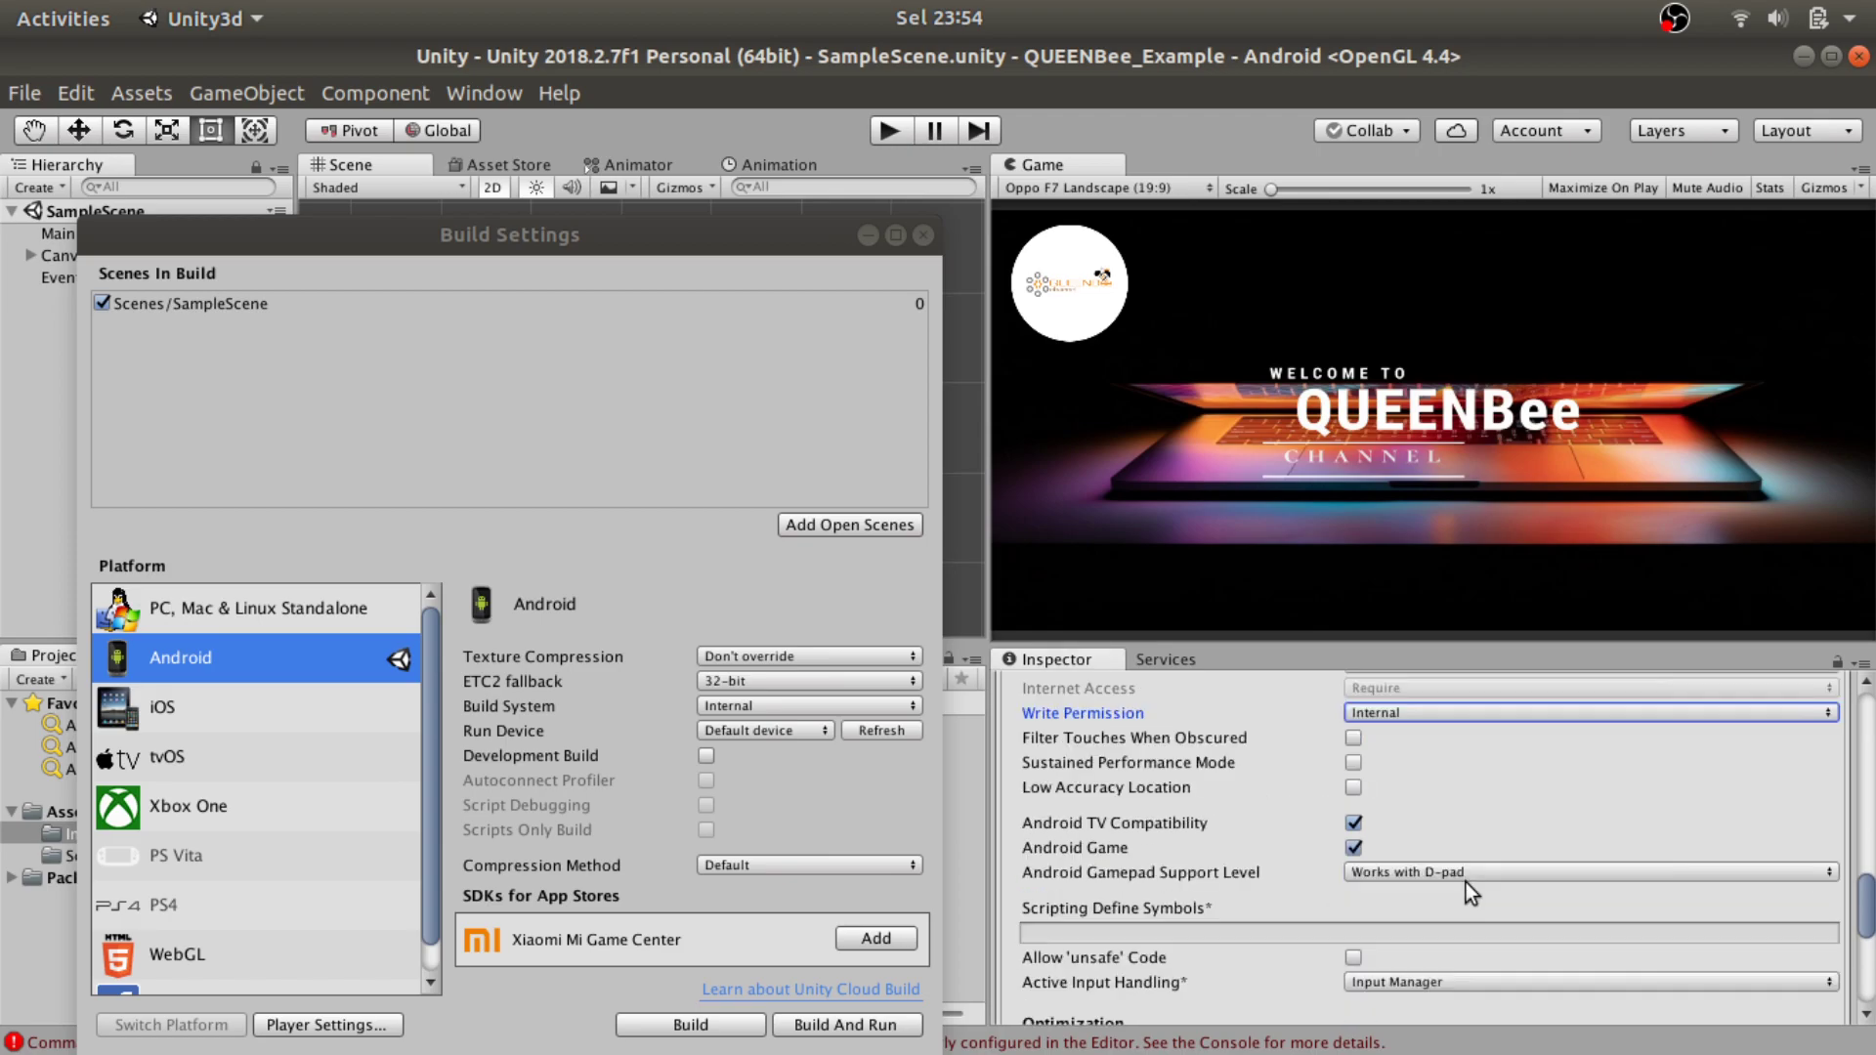
scroll(1464, 883, up, 12)
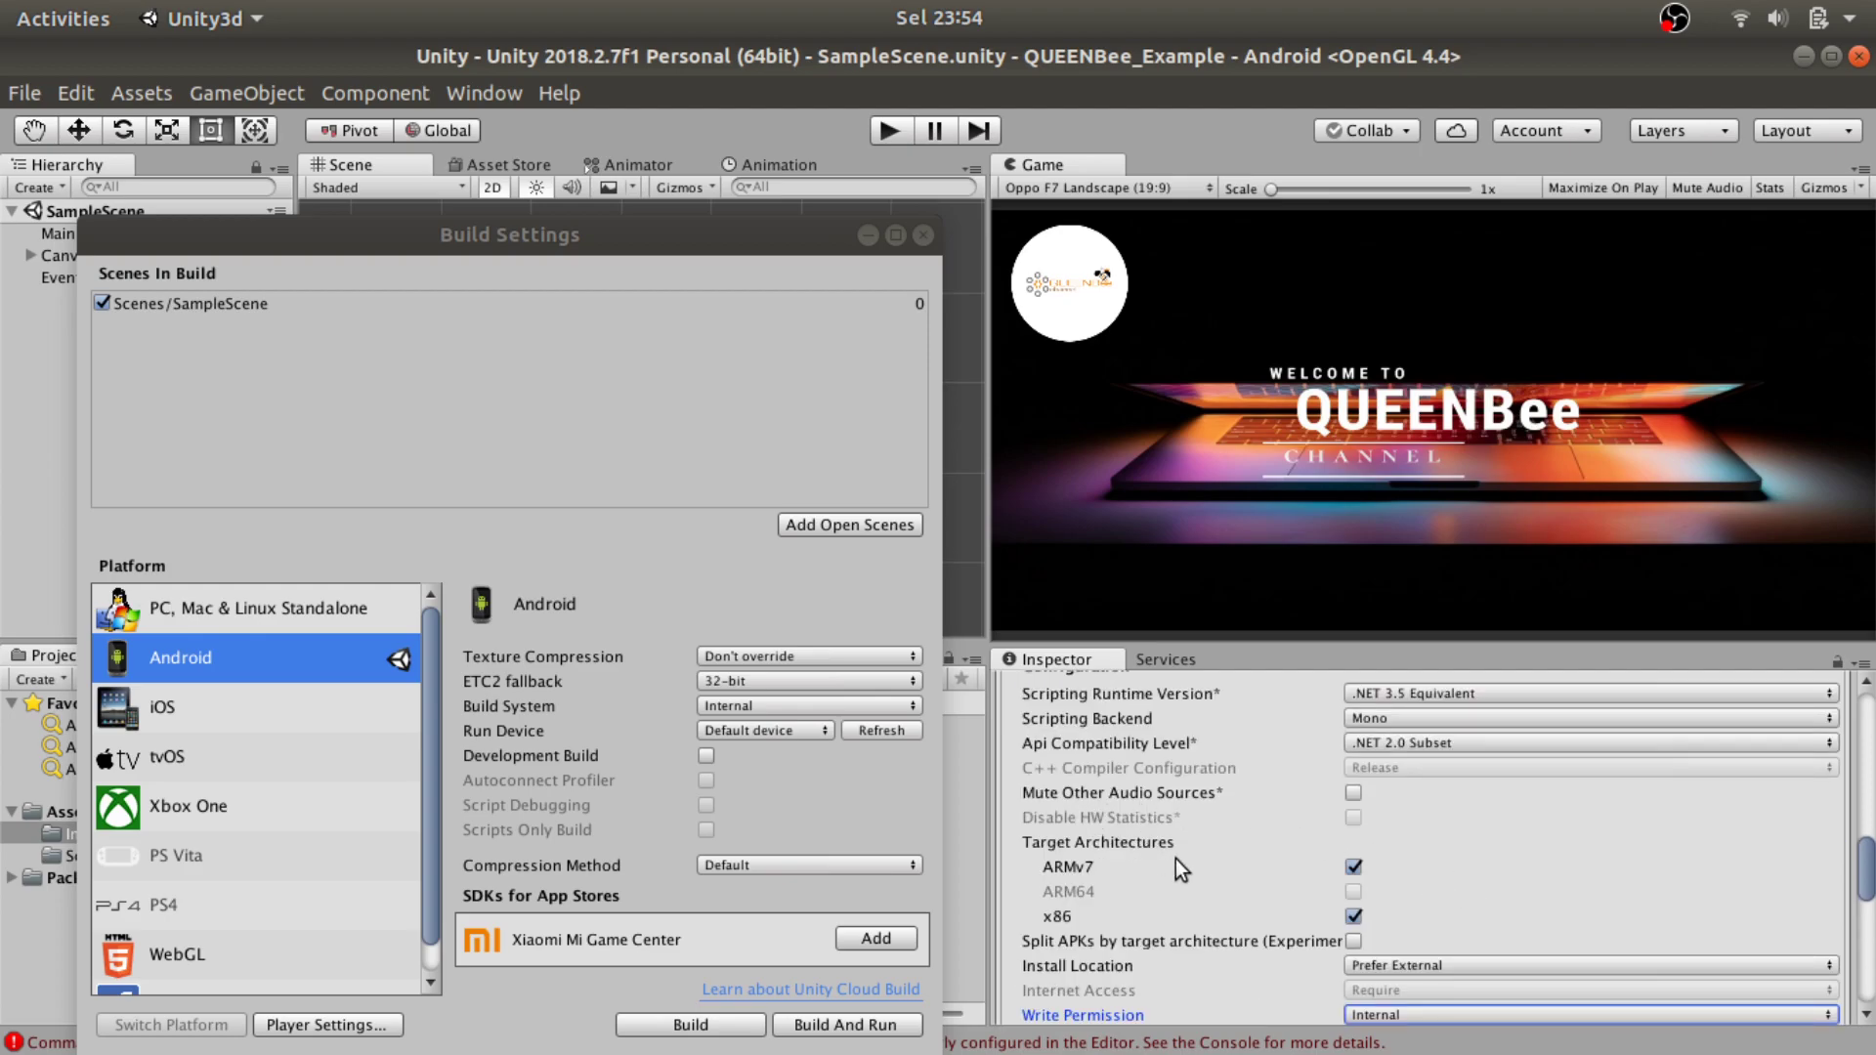
Build the Android APK into the QUEENBee_Example project folder under the name QUEENBee_Example_App
click(662, 1031)
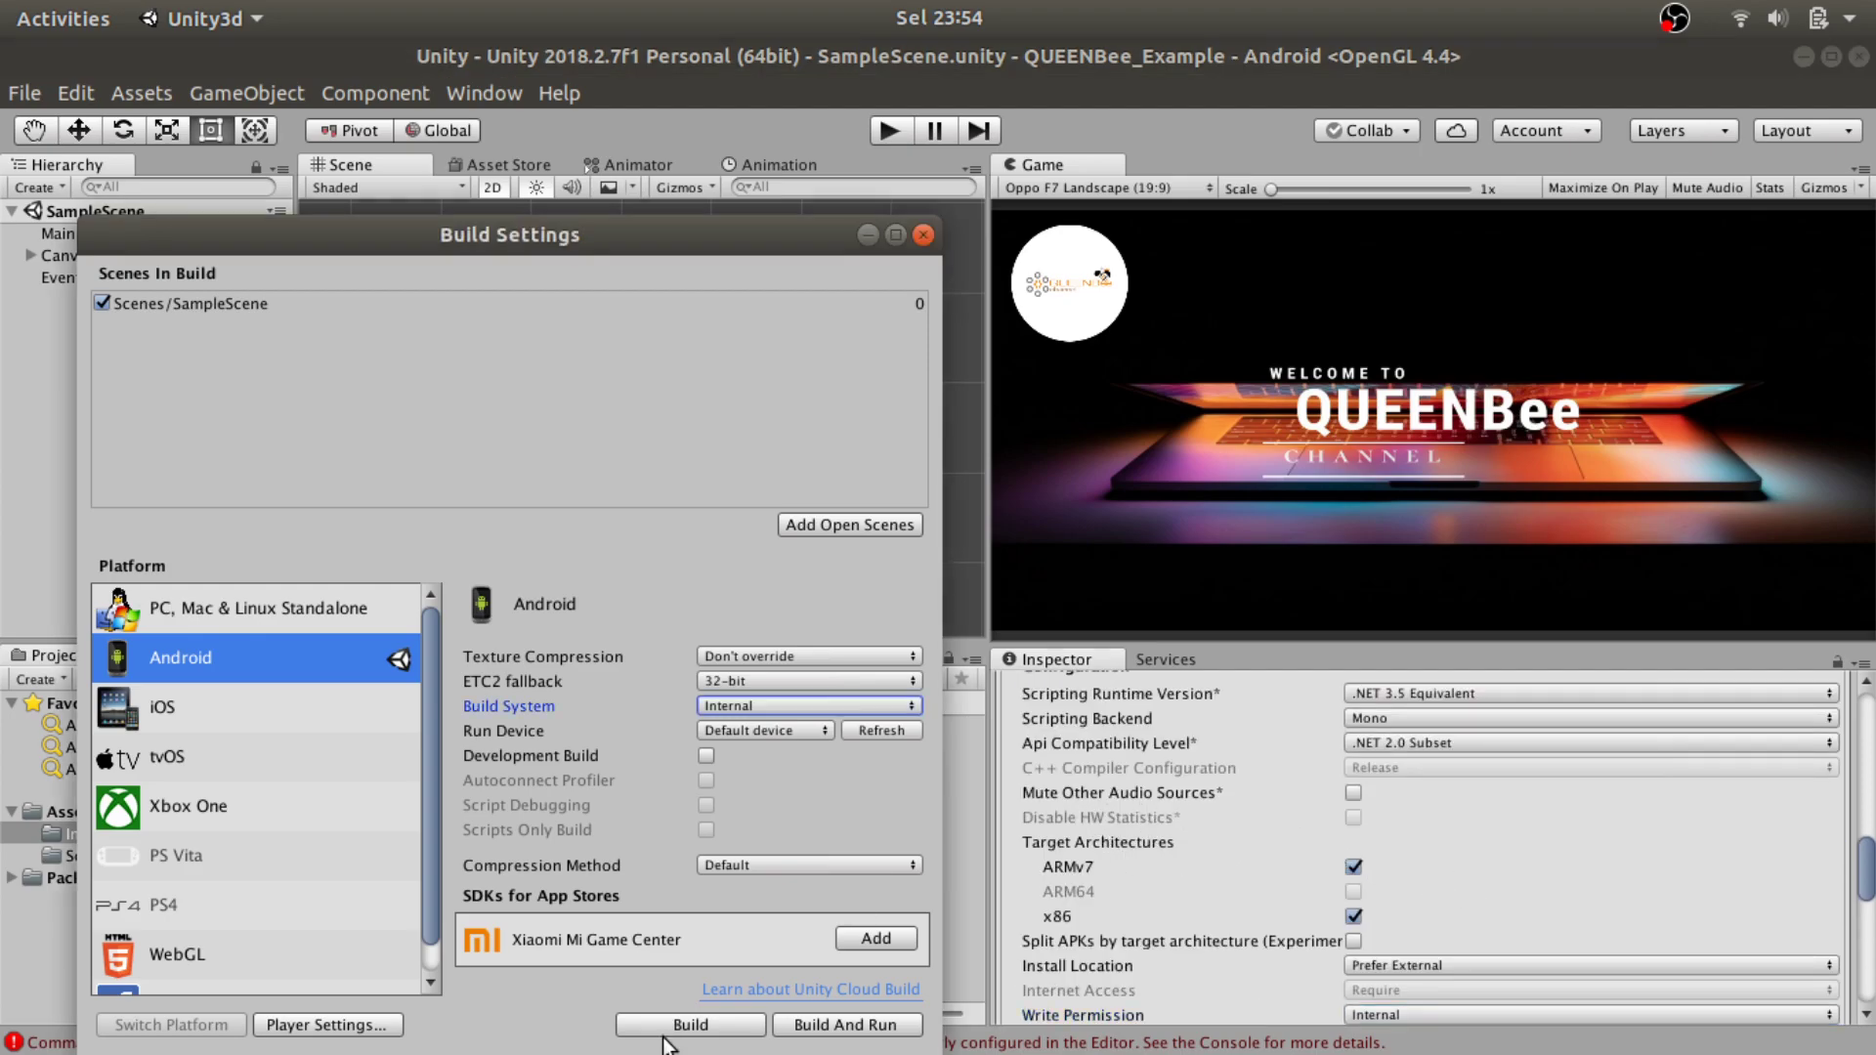
click(663, 1026)
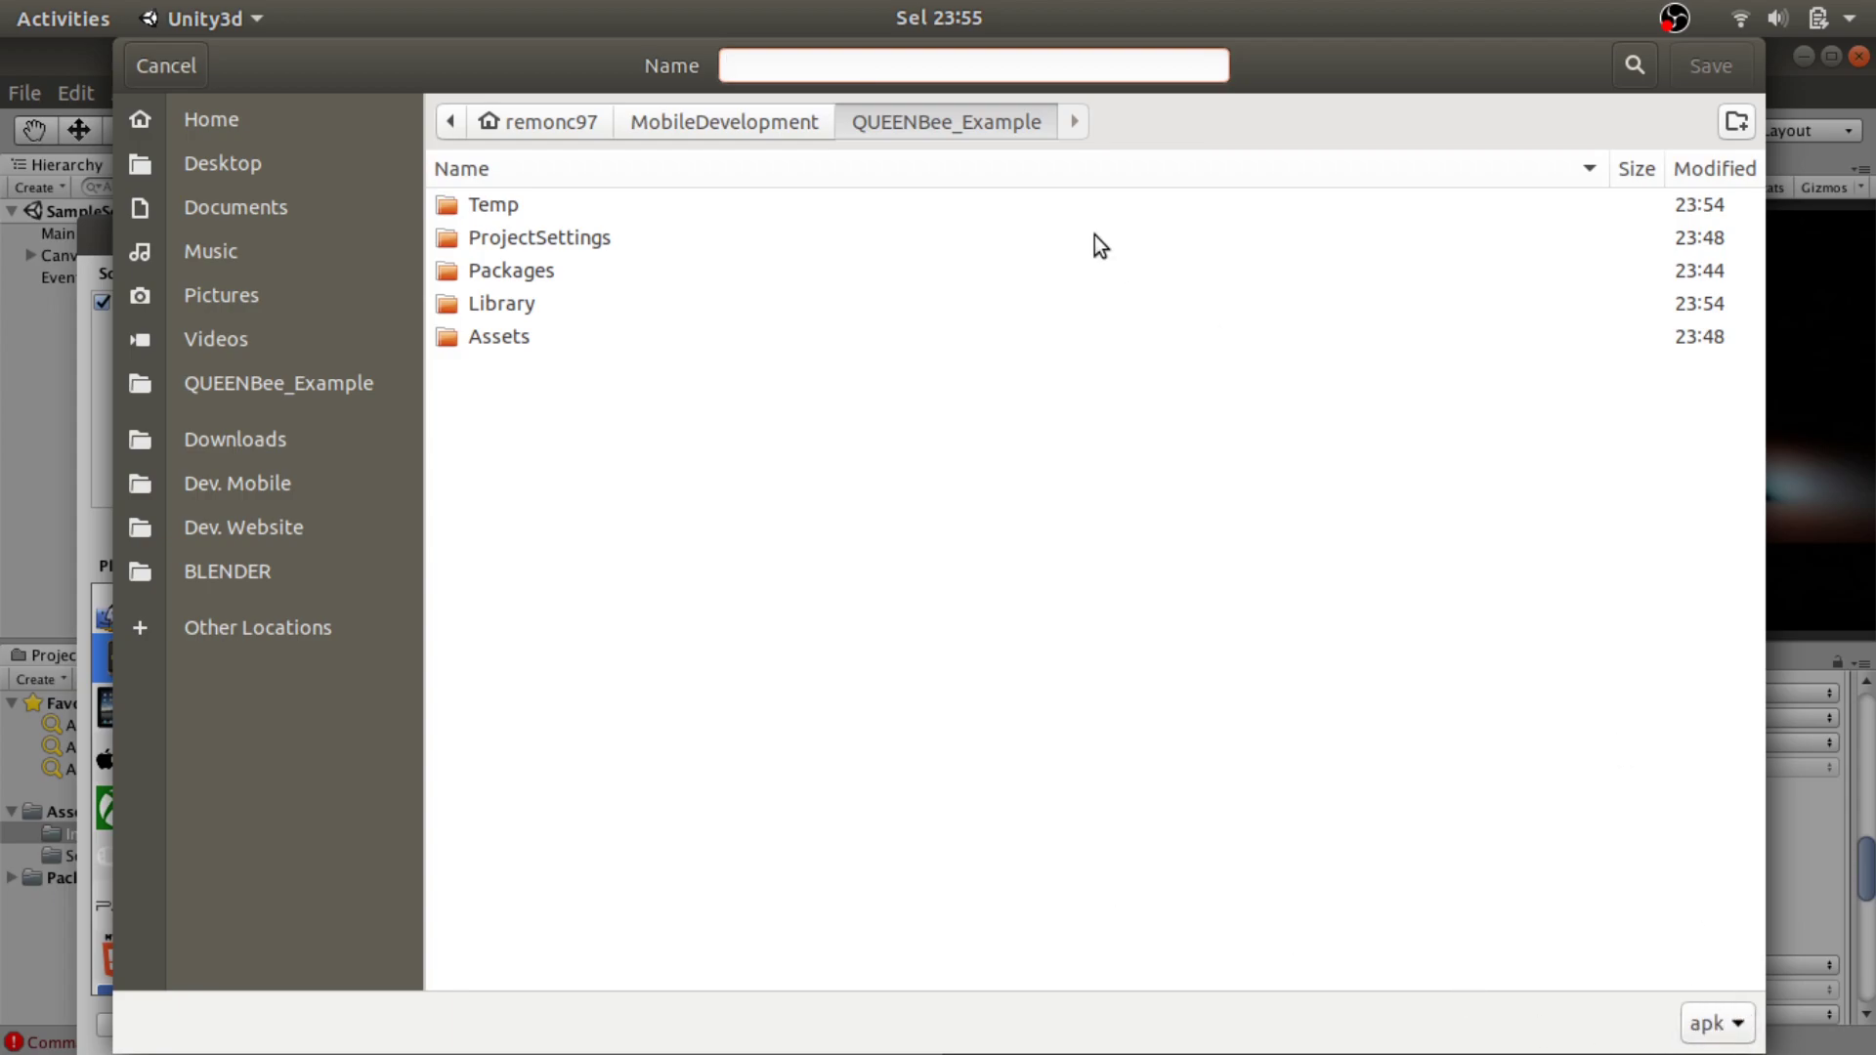
text(q)
key(BackSpace)
text(QUEENBee_Example)
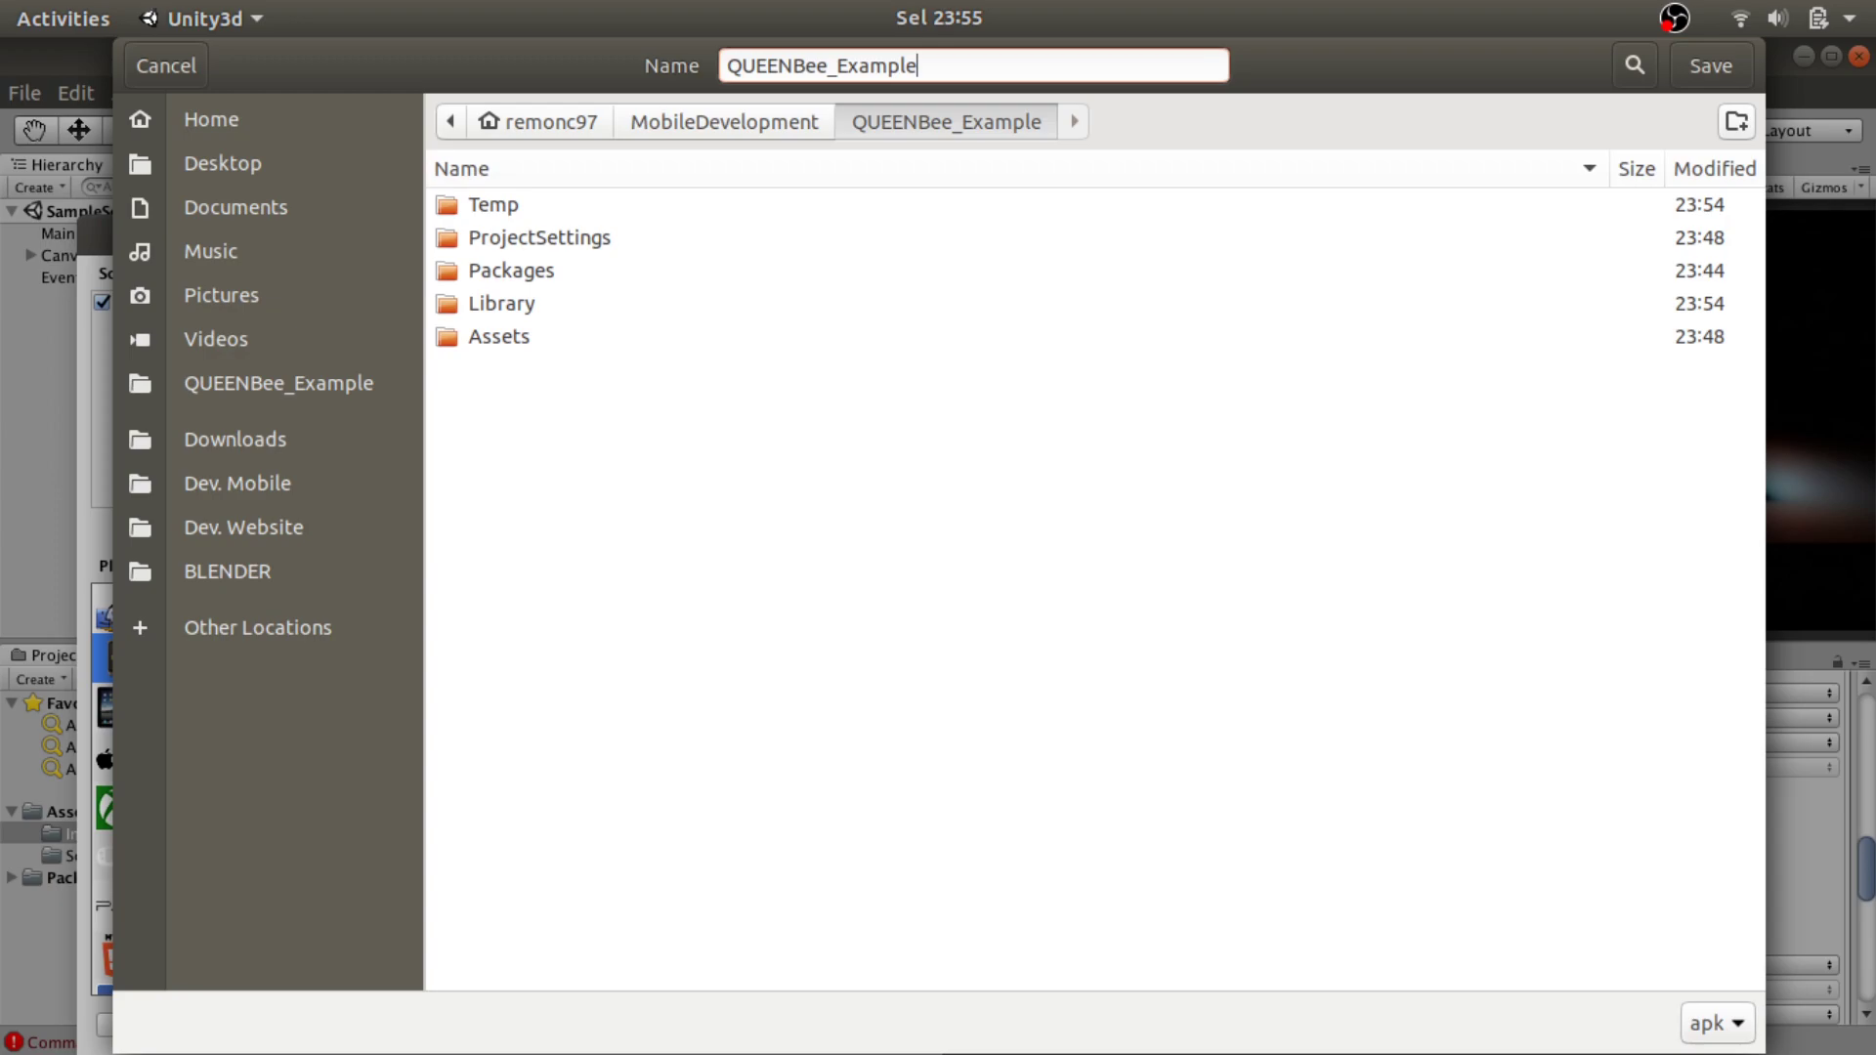
text(_APP)
key(BackSpace)
key(BackSpace)
text(pp)
click(1718, 68)
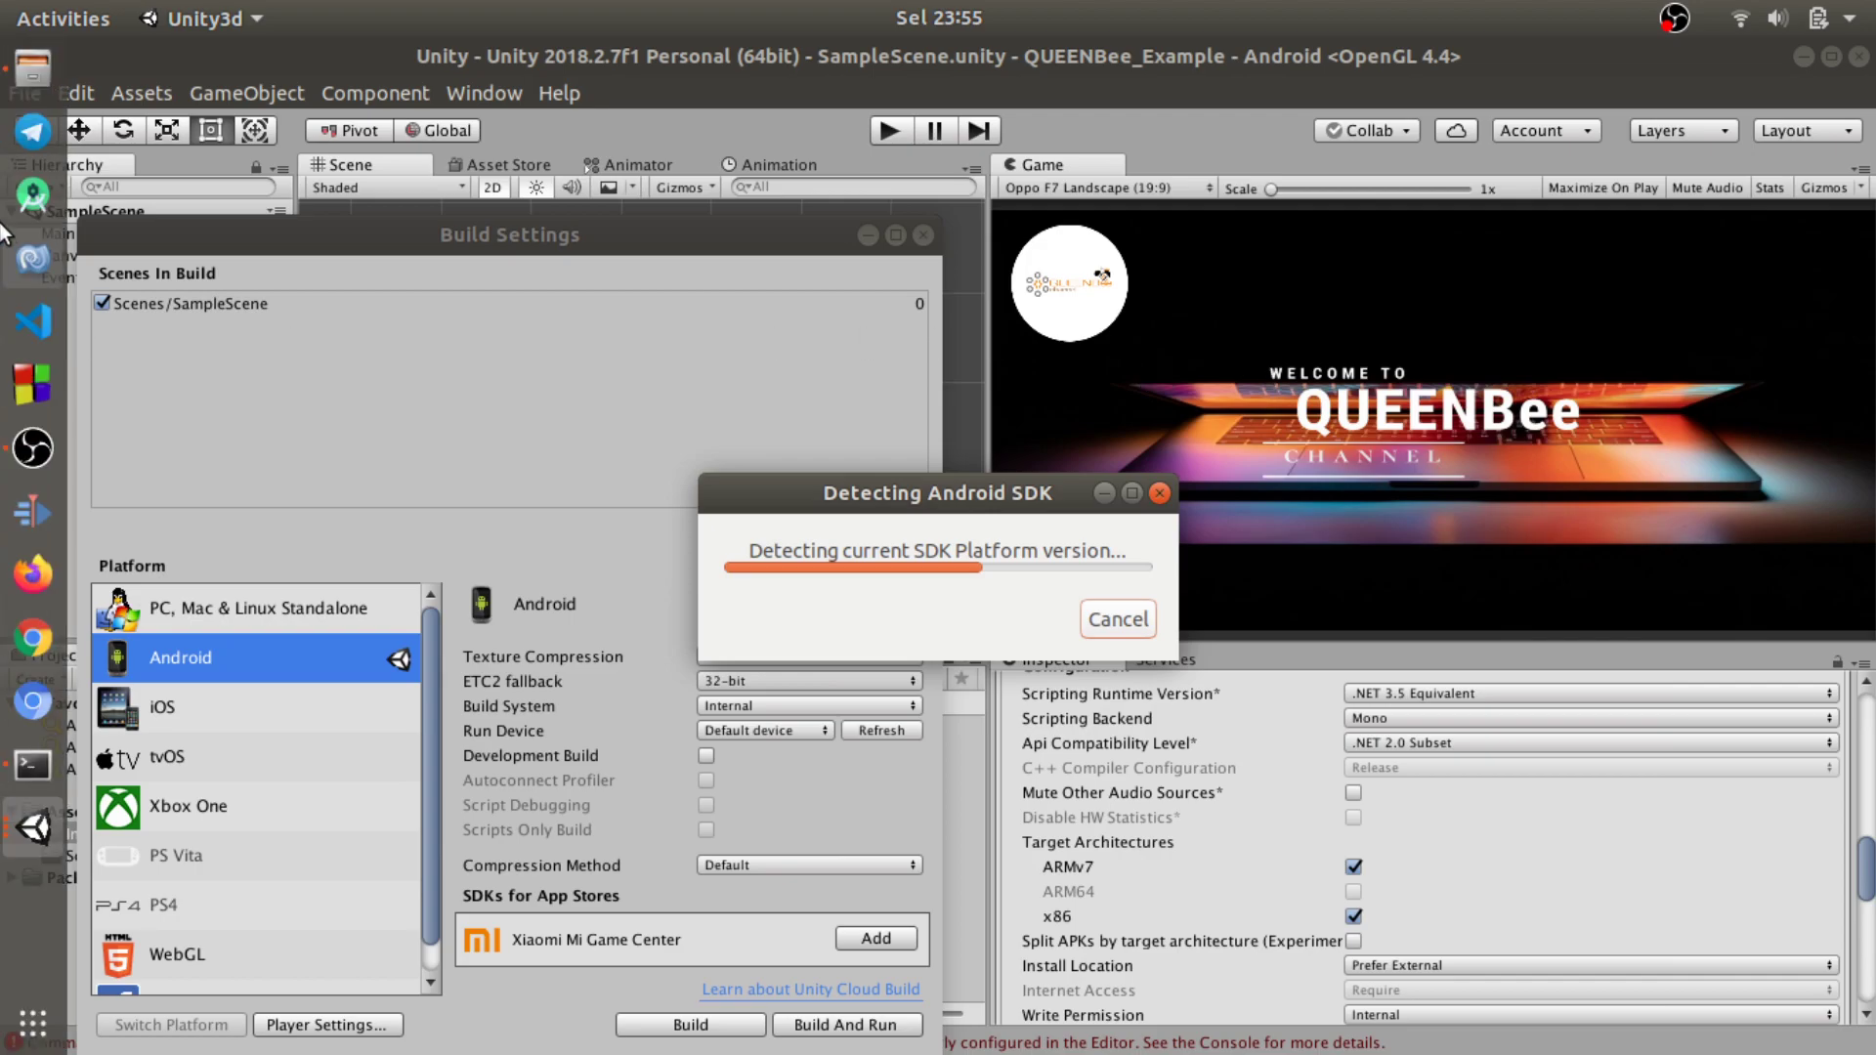
Switch to Files to check the project folder for the built APK, and return to Unity
click(3, 83)
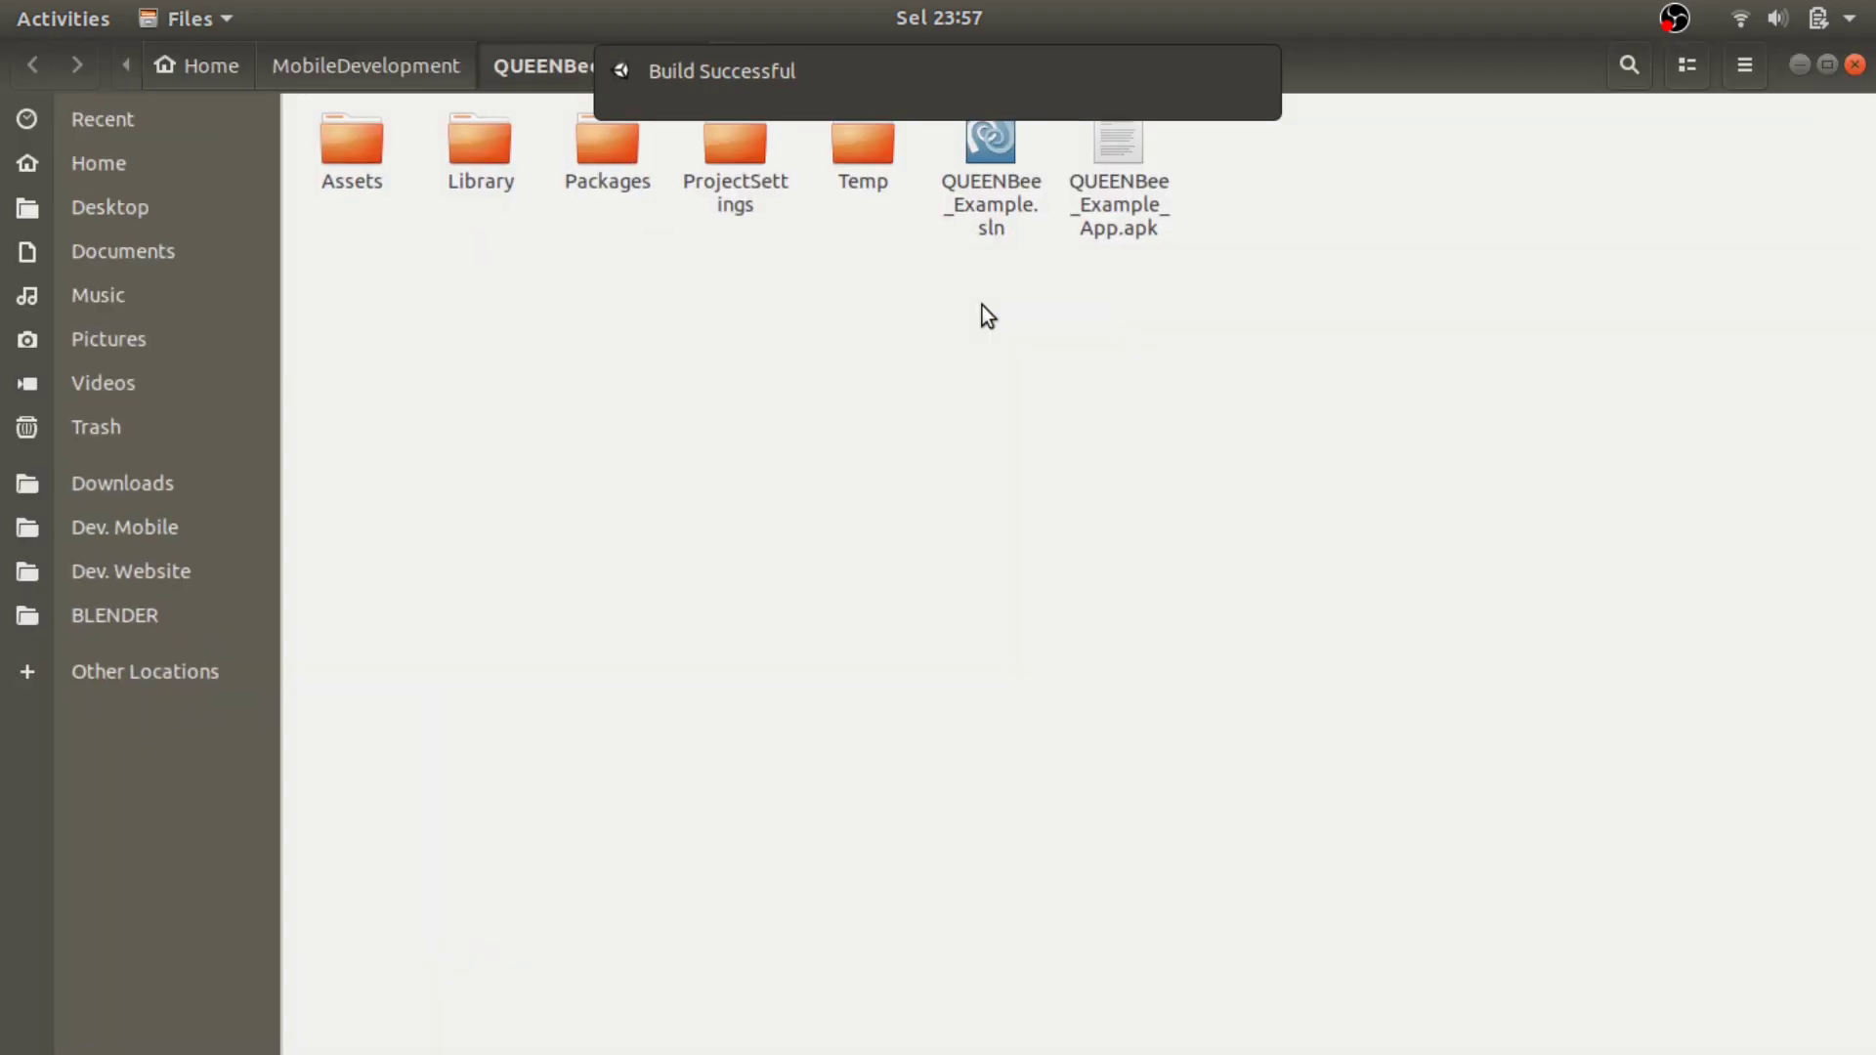
click(1119, 223)
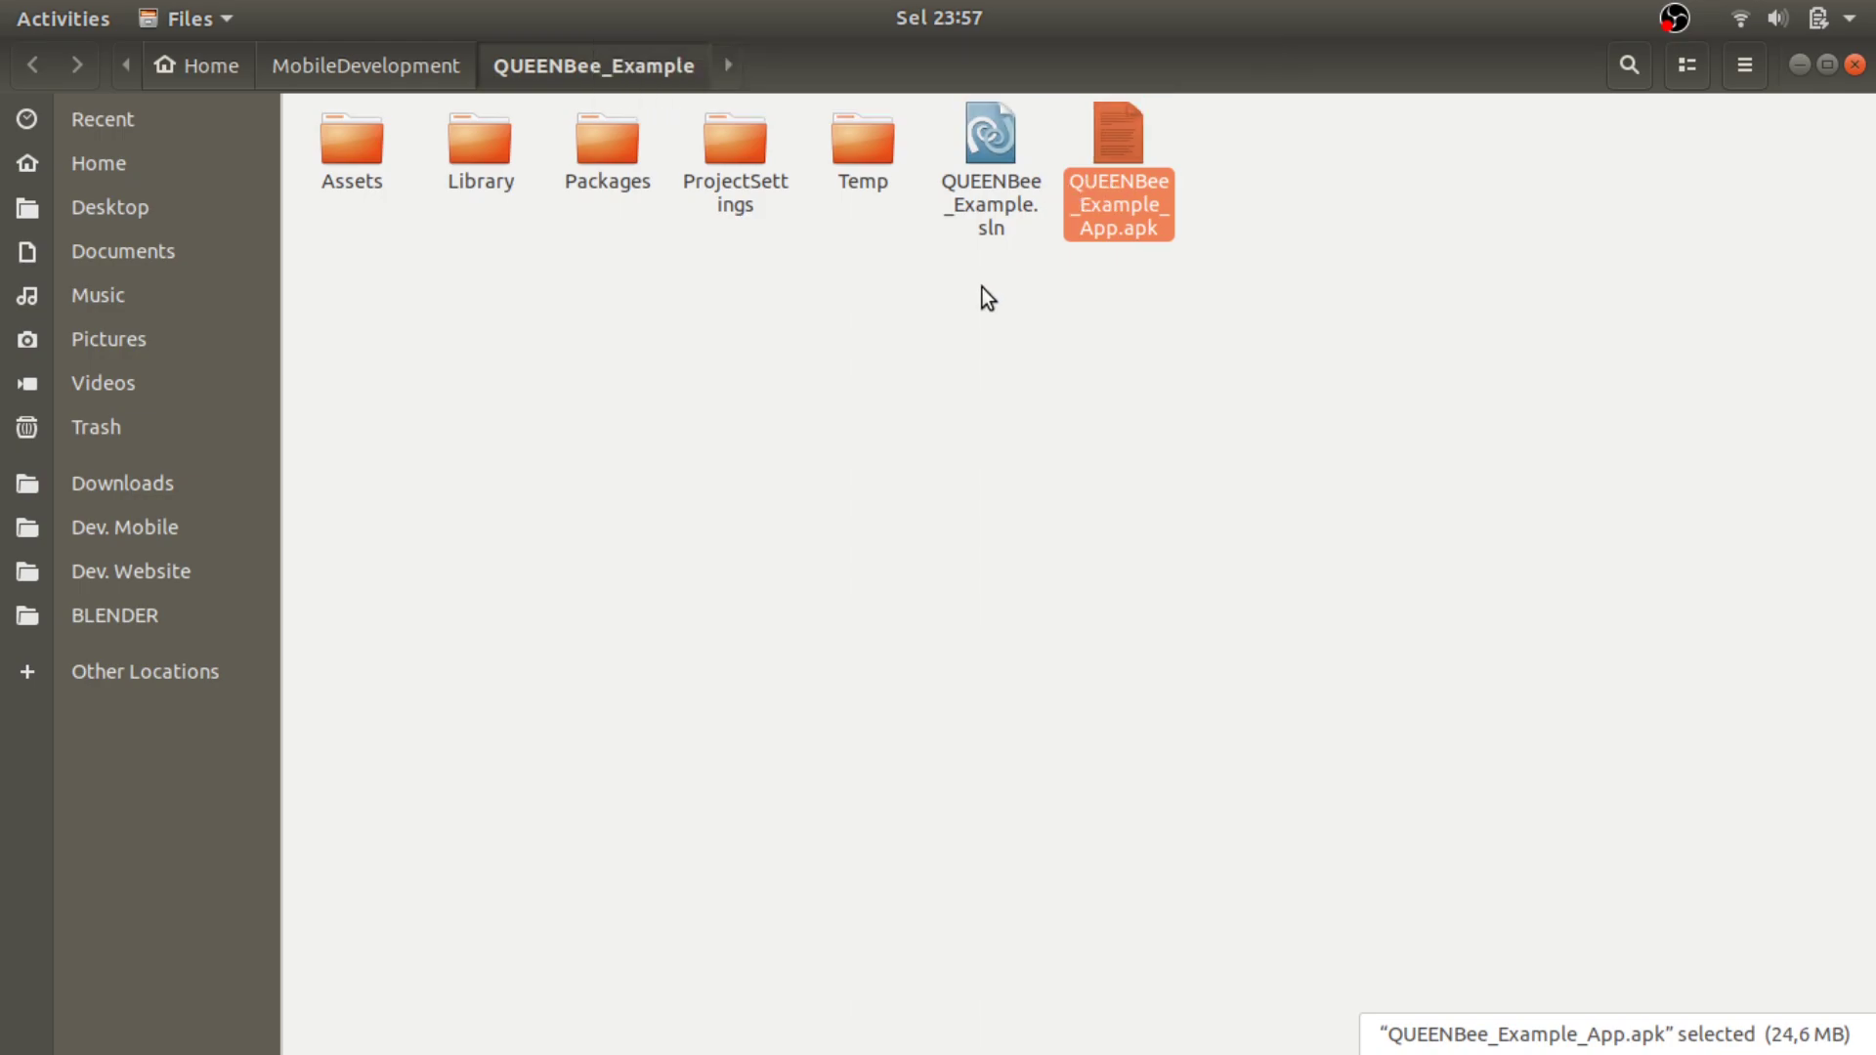
click(1855, 65)
key(alt+Tab)
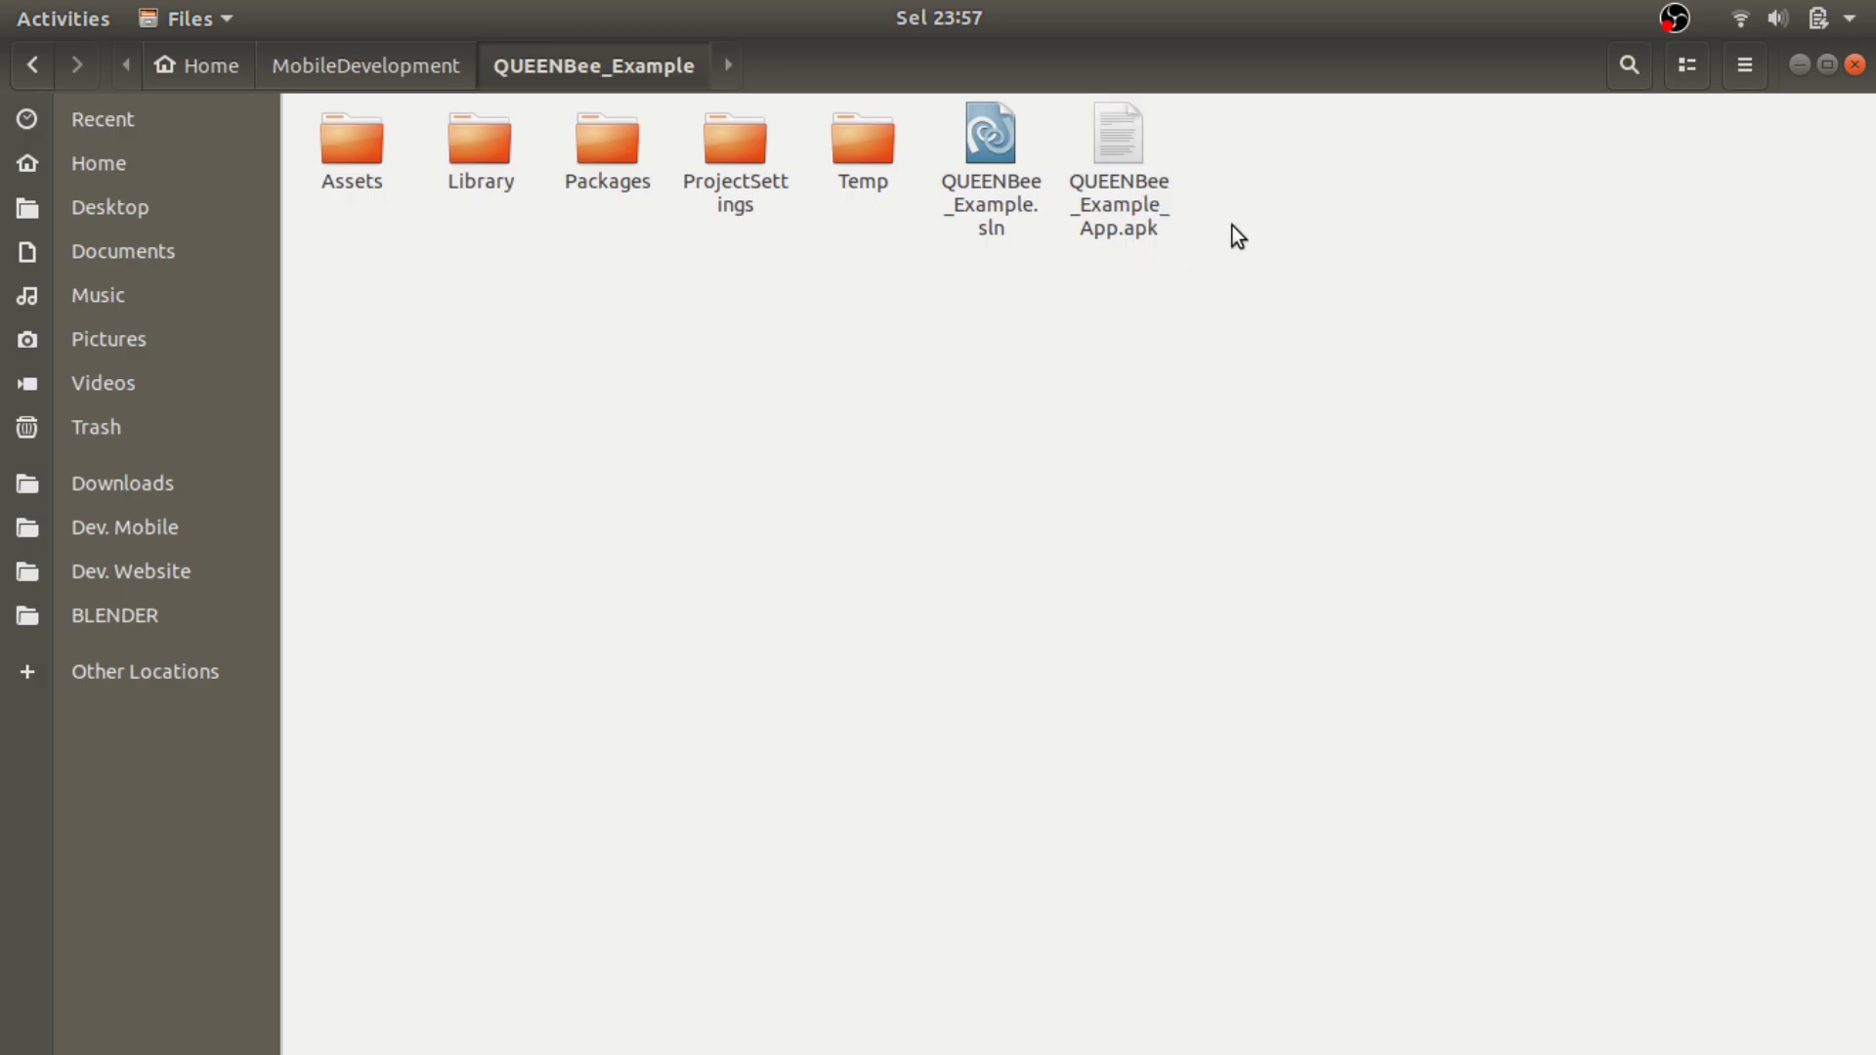
key(alt+Tab)
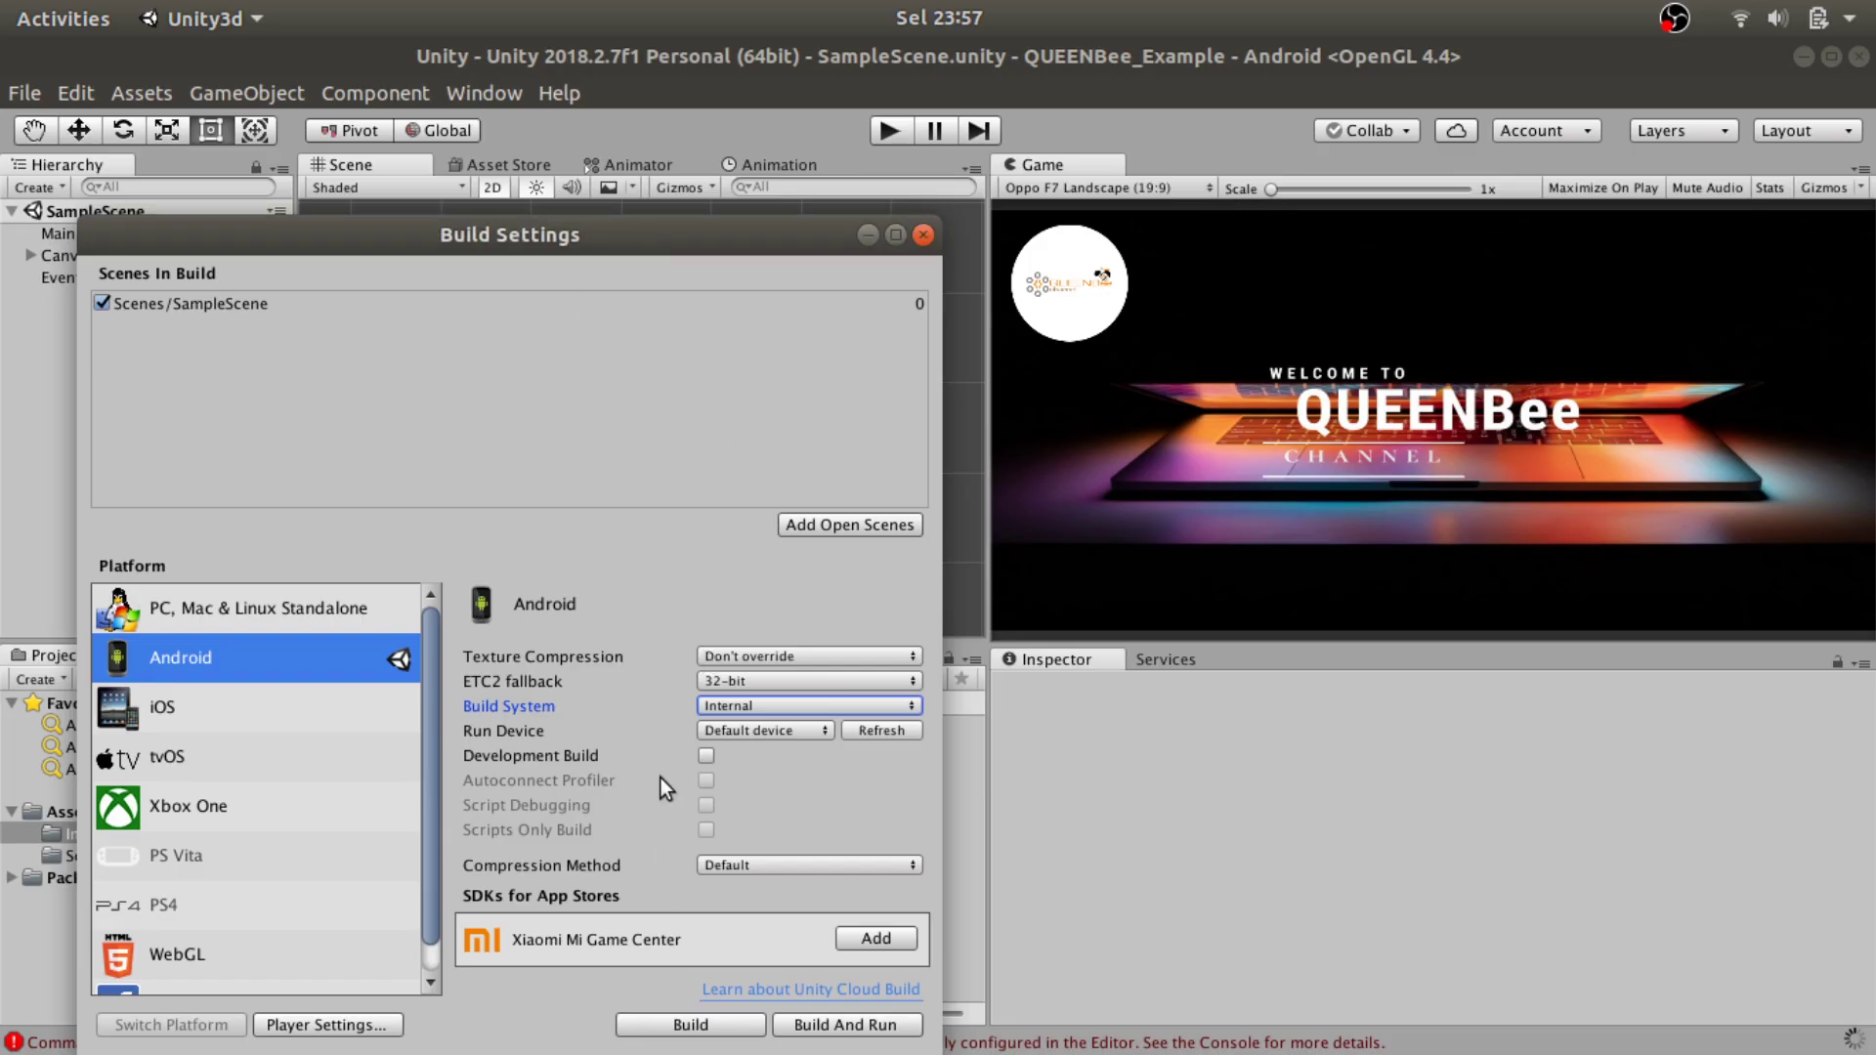